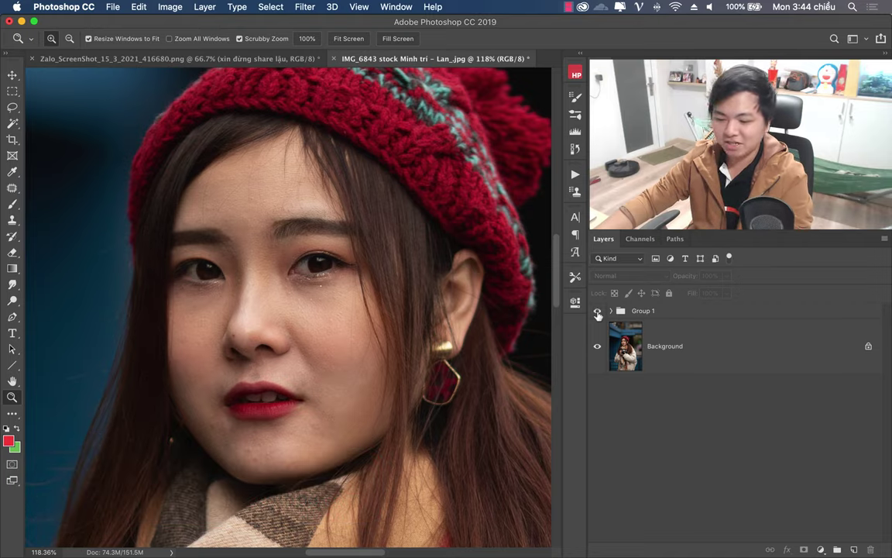
Step: Compare the photo with and without Group 1, then delete the retouching group
click(597, 312)
click(597, 312)
click(597, 312)
click(597, 313)
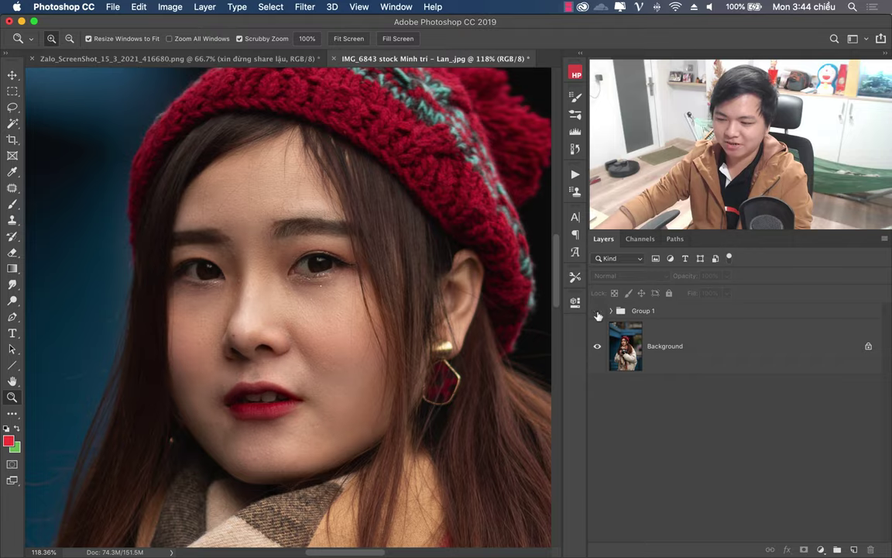
click(598, 313)
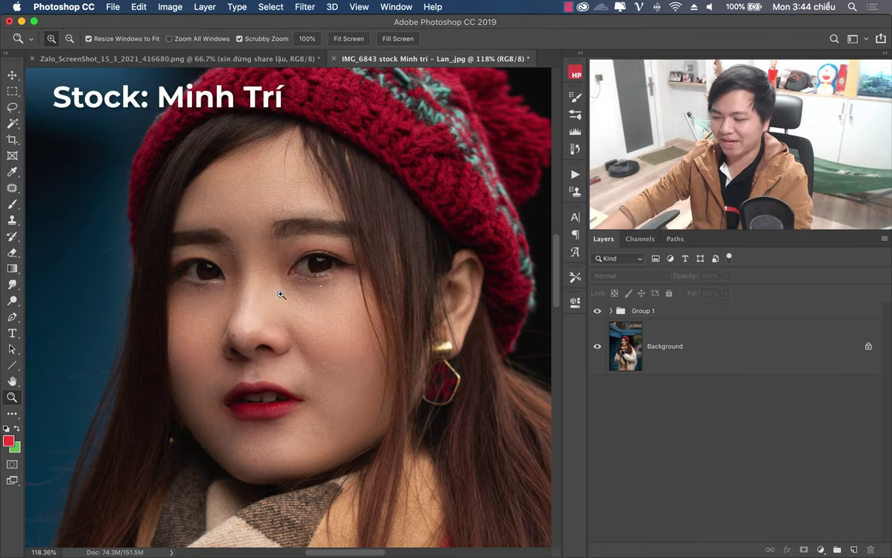
click(690, 313)
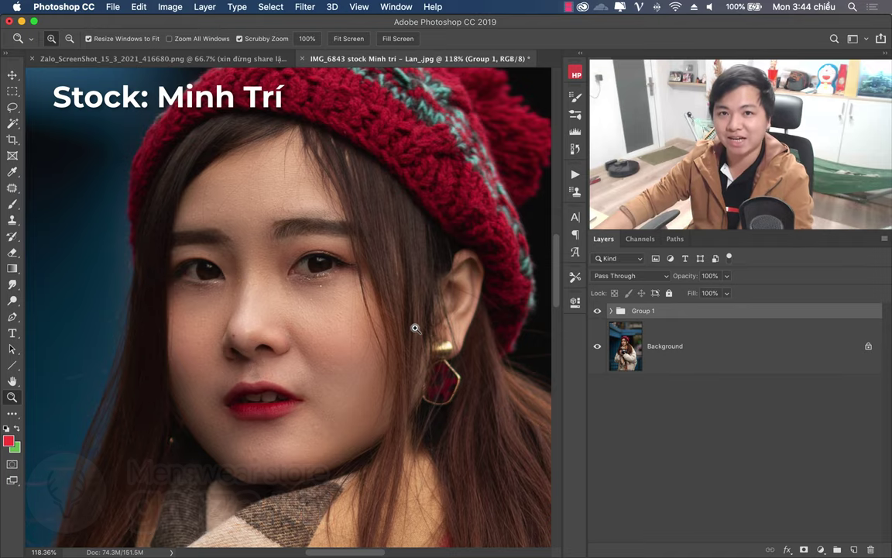
key(Delete)
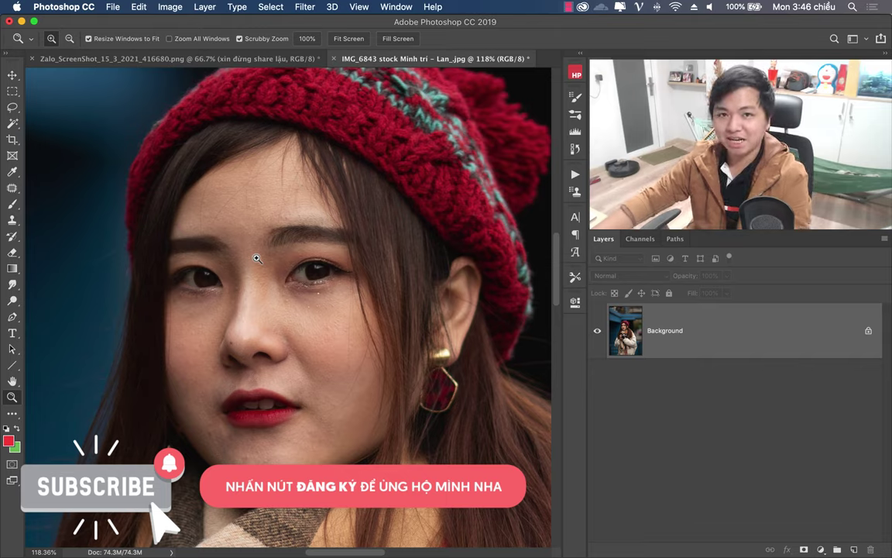
Step: Duplicate the photo to Layer 1, invert it, and set it to Vivid Light blending
key(ctrl+j)
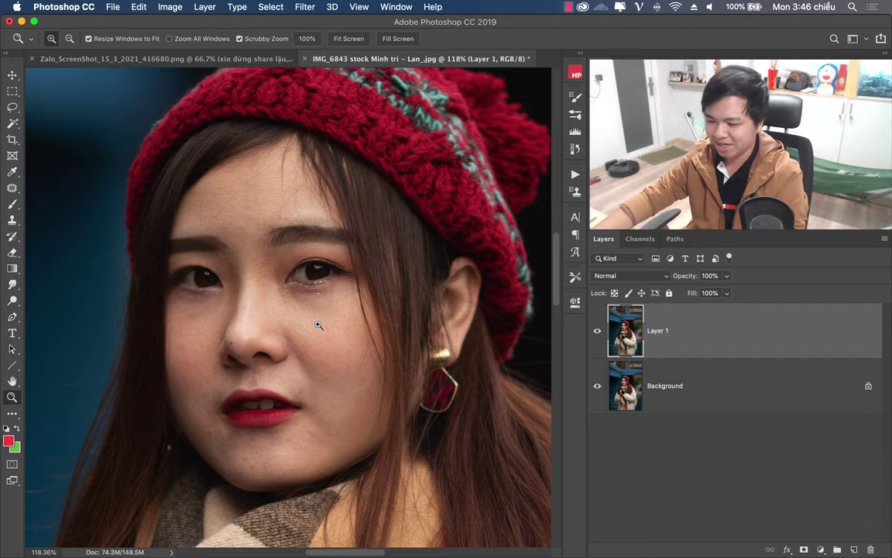
key(ctrl+i)
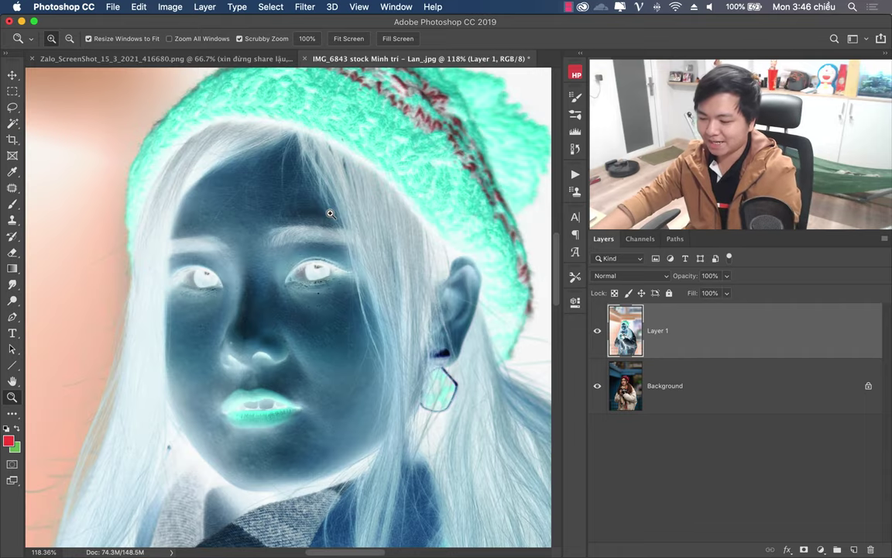
click(629, 275)
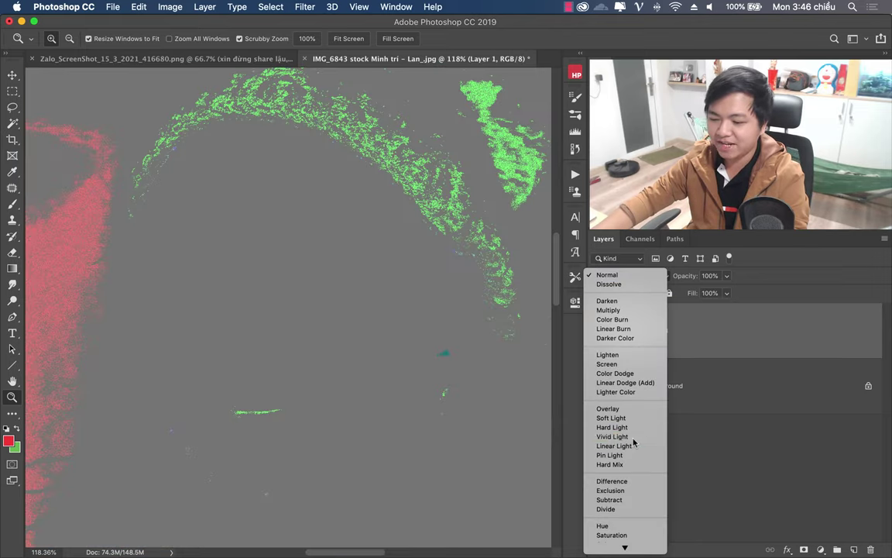
click(616, 436)
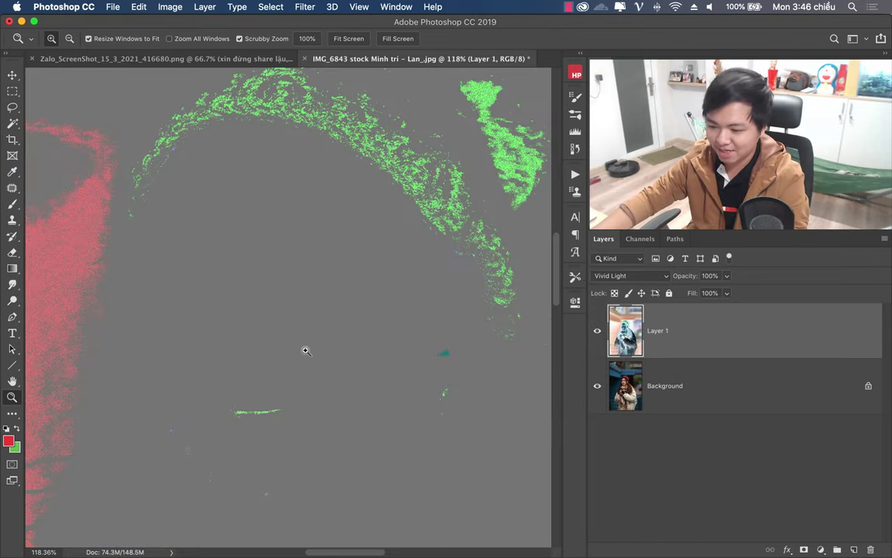
Step: Bring up the High Pass filter on Layer 1 at a 24-pixel radius
click(302, 8)
mouse_move(313, 260)
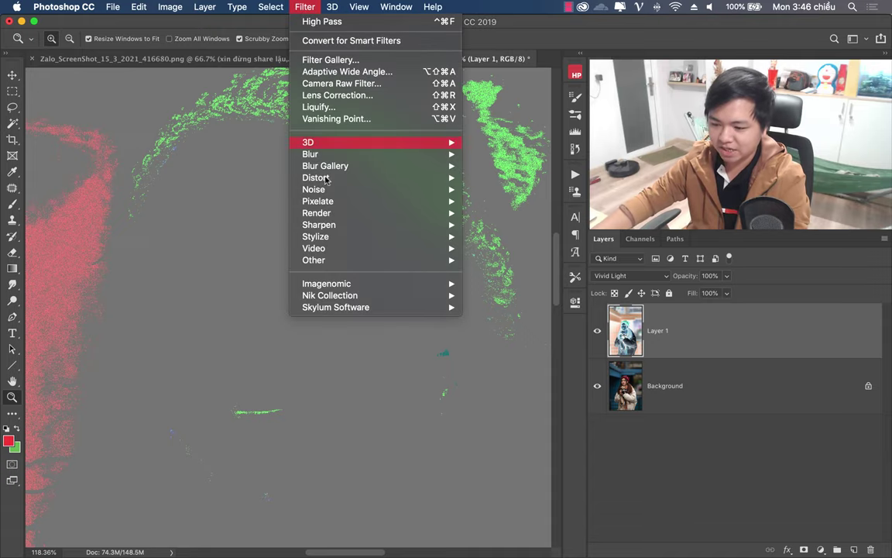
click(495, 271)
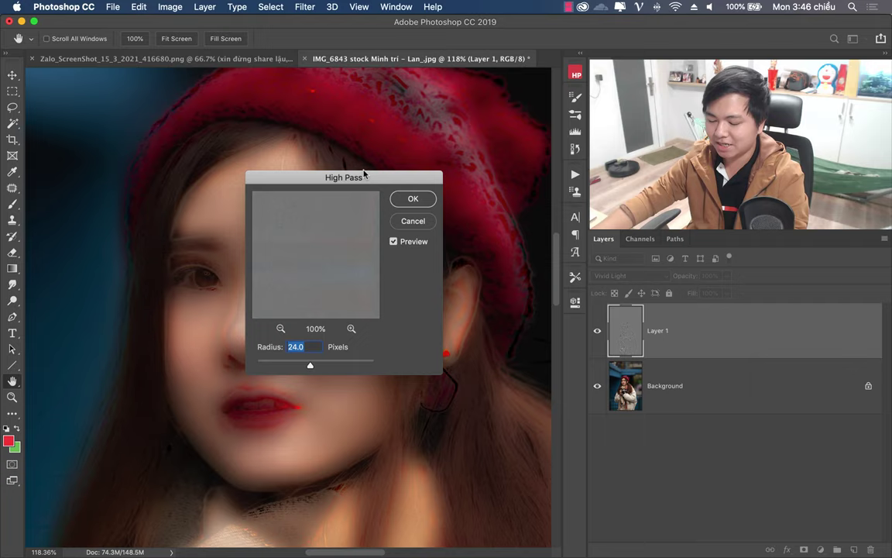
drag(364, 175, 364, 150)
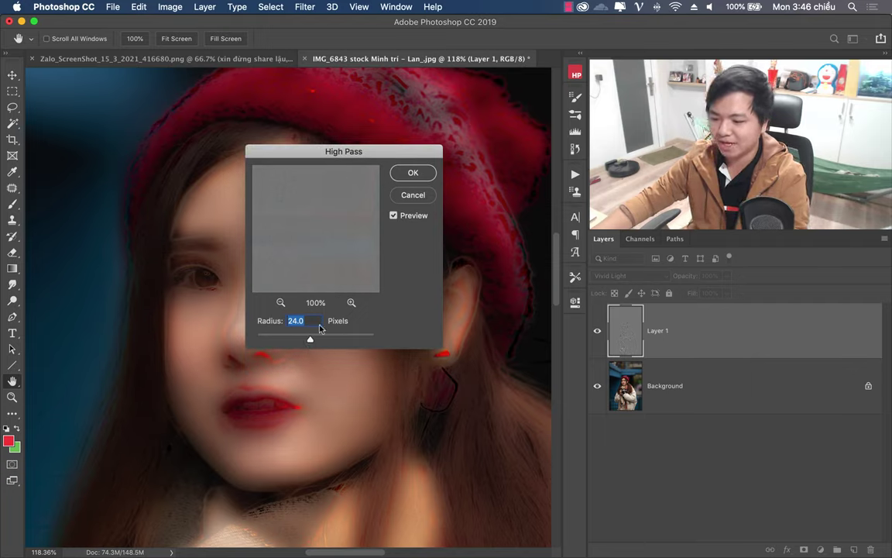
Step: Confirm the 24-pixel High Pass, then apply a 3-pixel Gaussian Blur to Layer 1
click(410, 172)
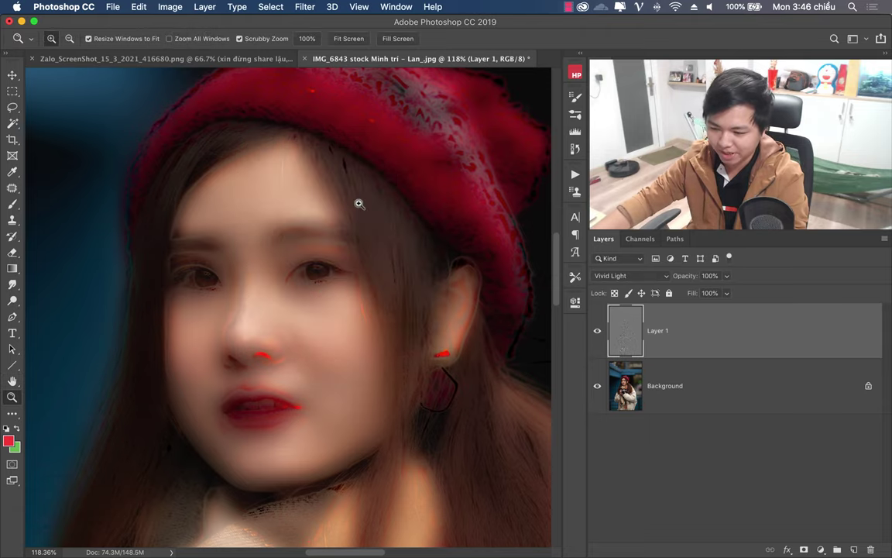
click(304, 6)
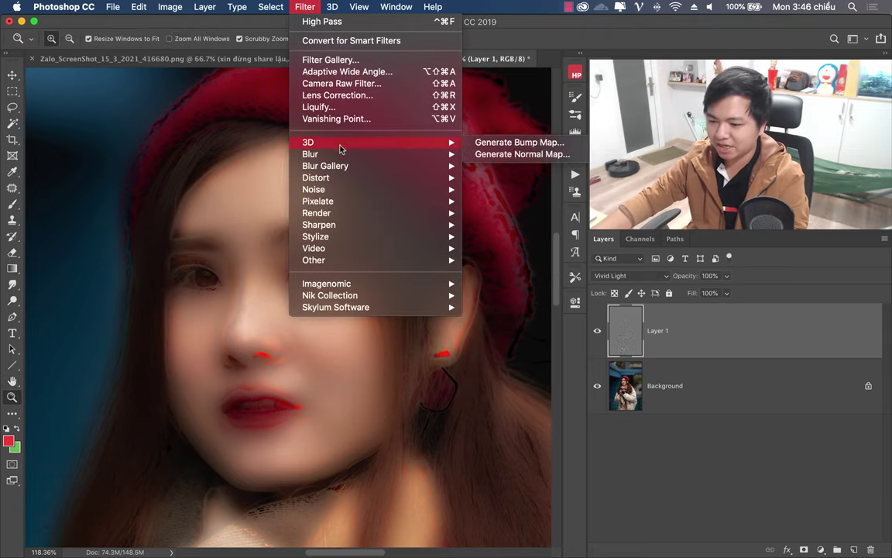
mouse_move(310, 154)
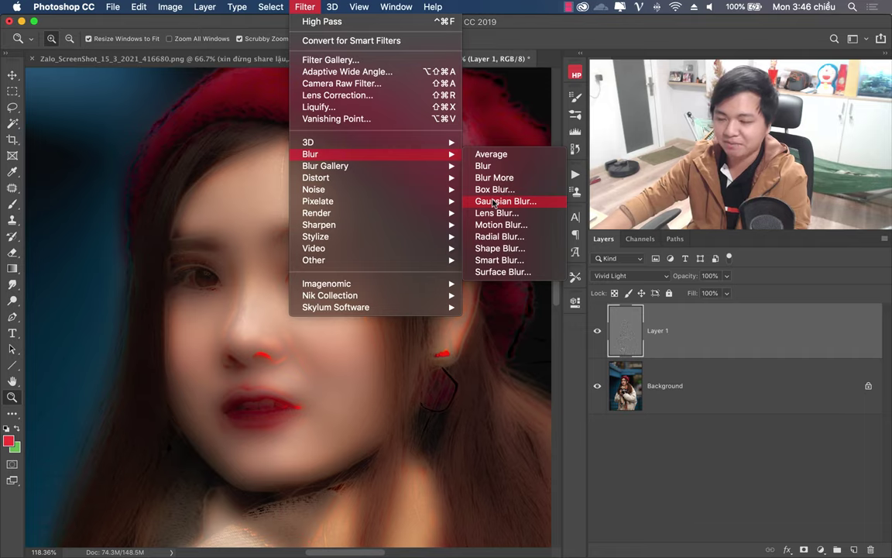
click(493, 201)
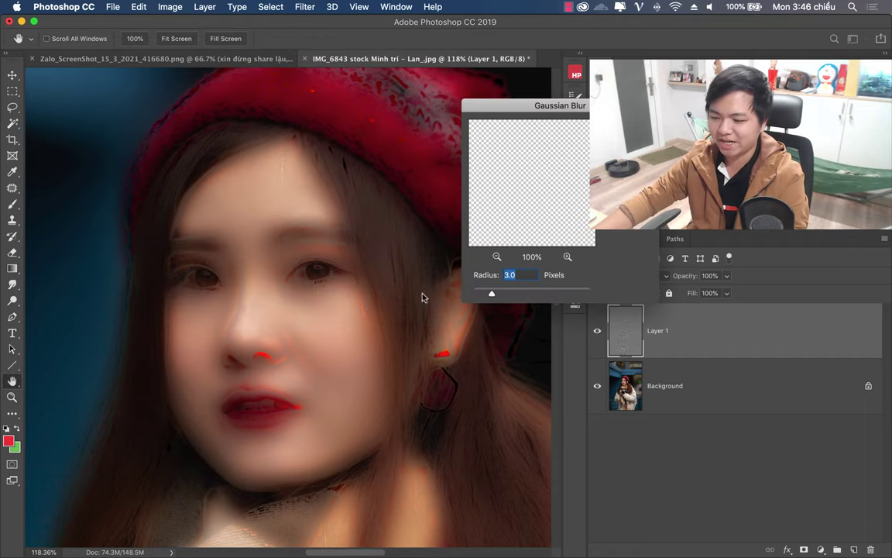
drag(557, 107, 412, 124)
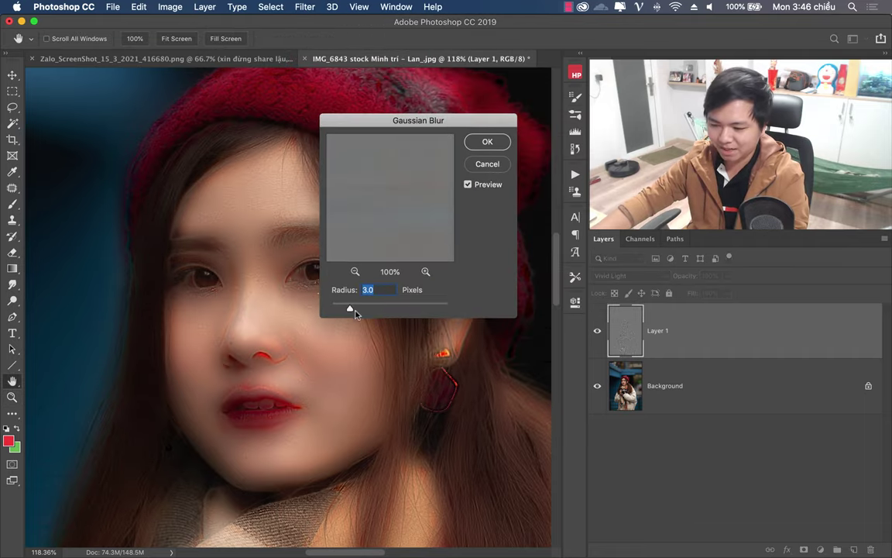
drag(355, 311, 343, 310)
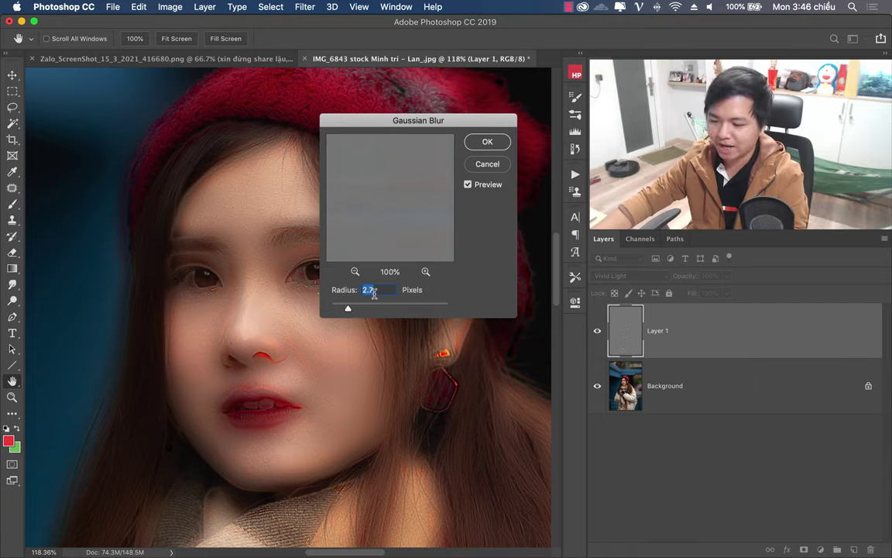
text(3)
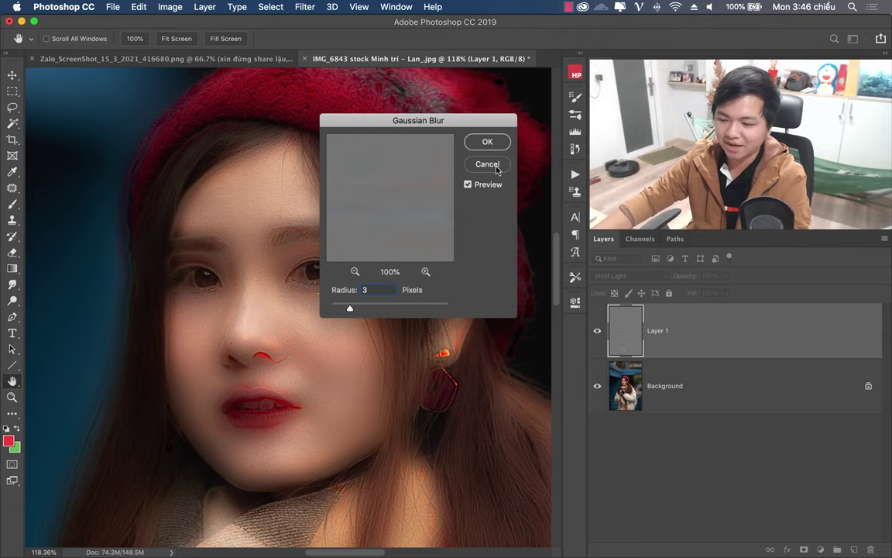
click(487, 141)
key(z)
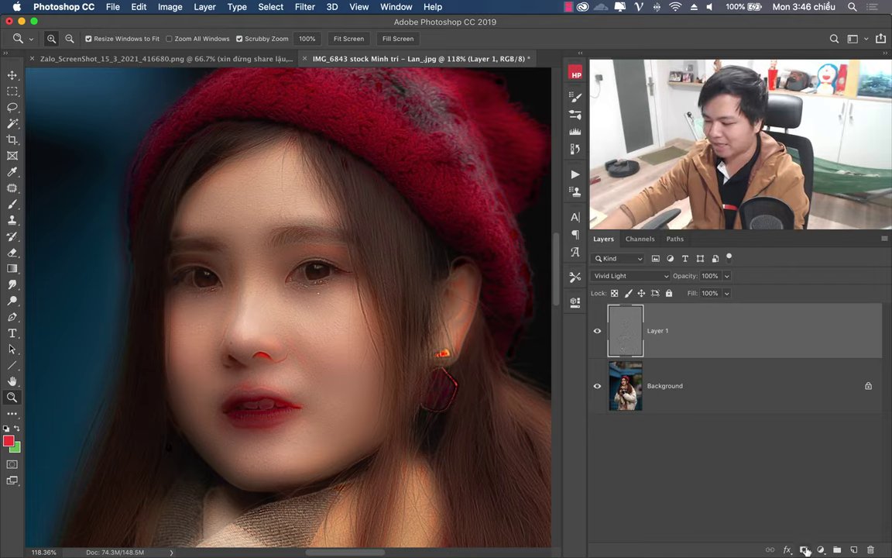
Step: Add a black layer mask to Layer 1, briefly previewing it inverted
alt+click(803, 550)
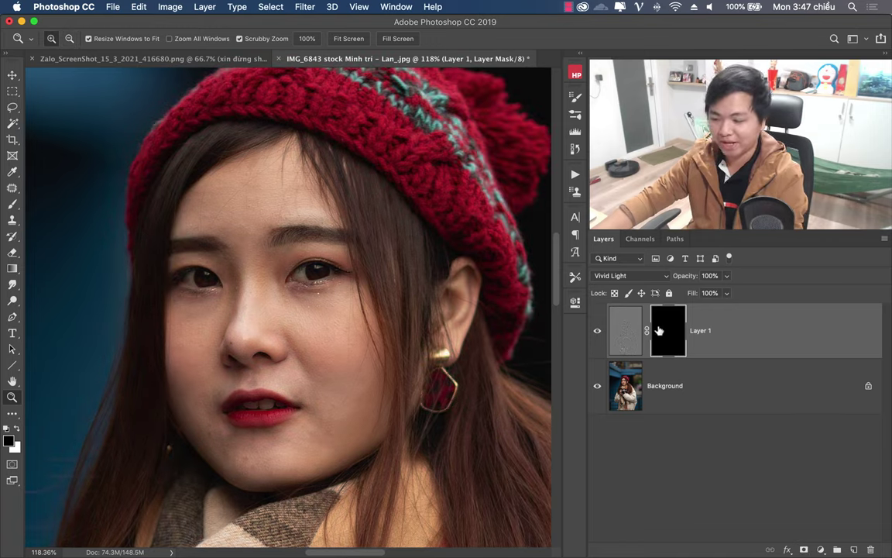
key(super+i)
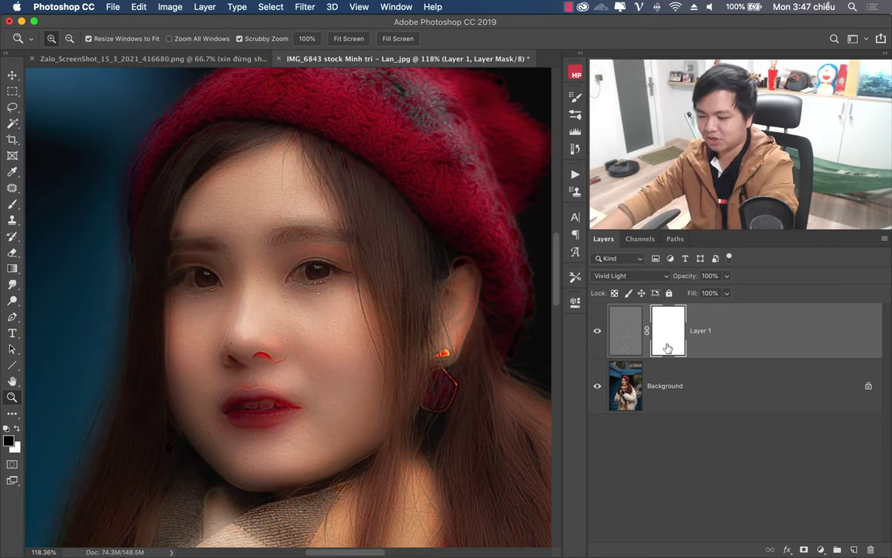
key(super+i)
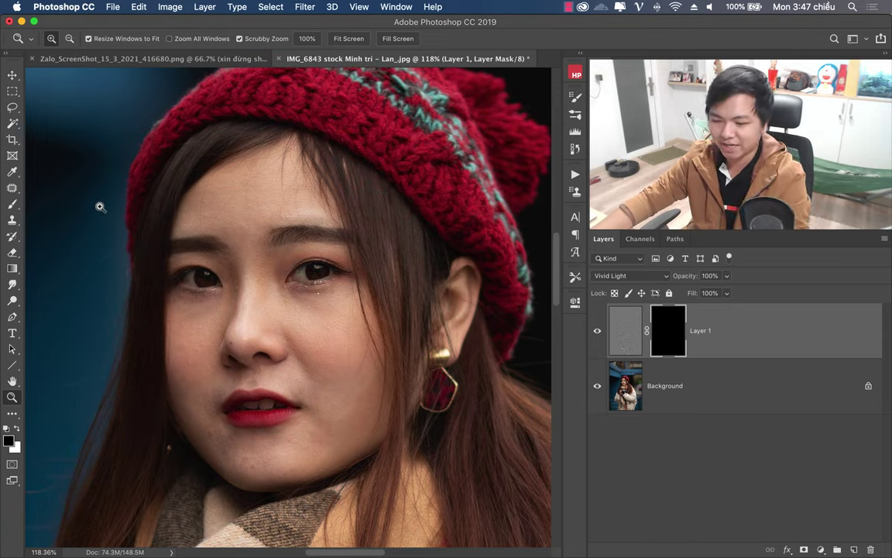
Step: Set up a soft round 175-px brush with Flow raised to 38%
key(b)
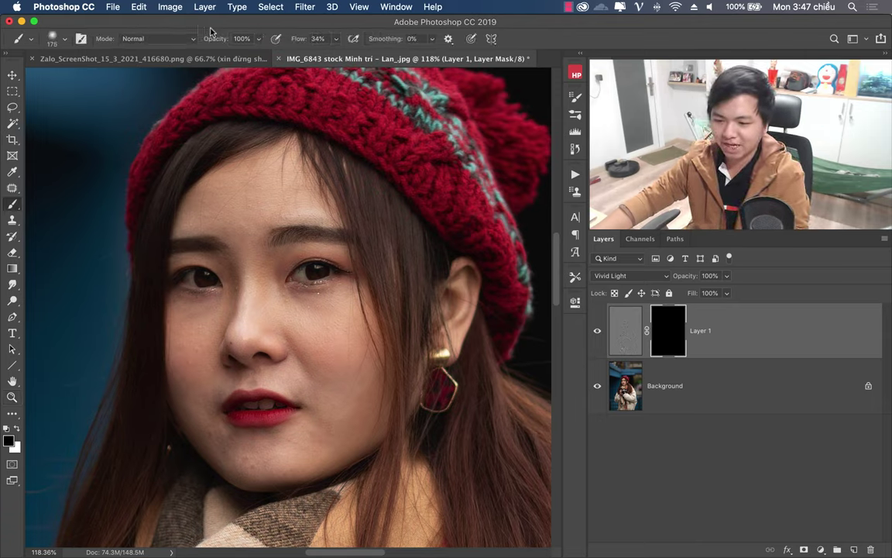
right_click(272, 186)
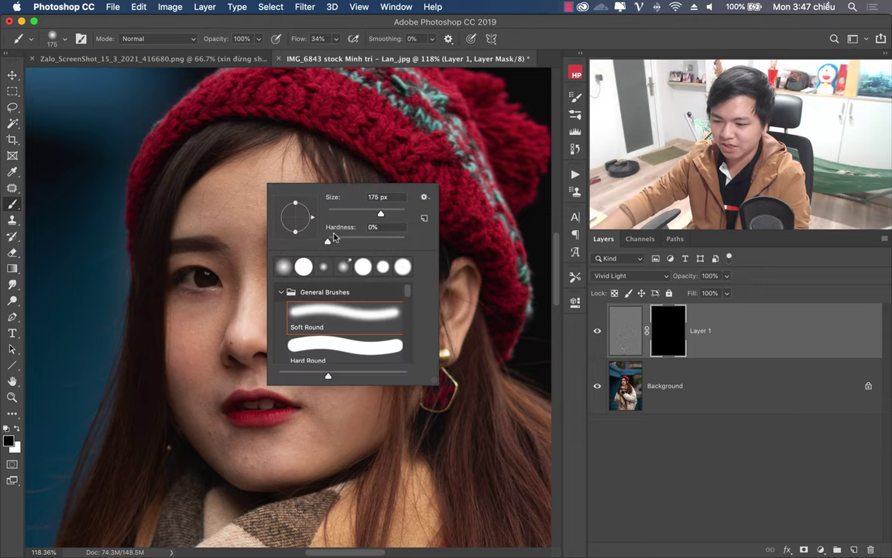
click(361, 25)
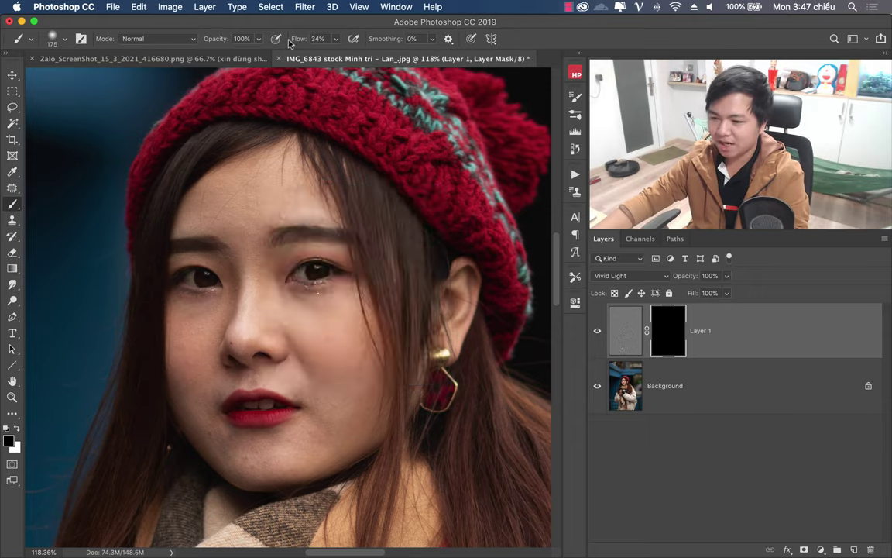
drag(295, 43, 303, 43)
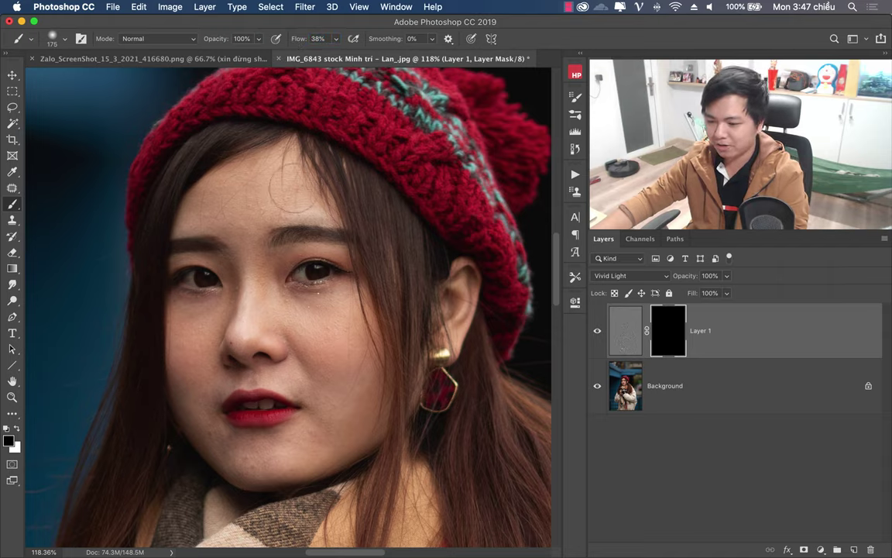
Step: Set white as the foreground painting colour
click(8, 442)
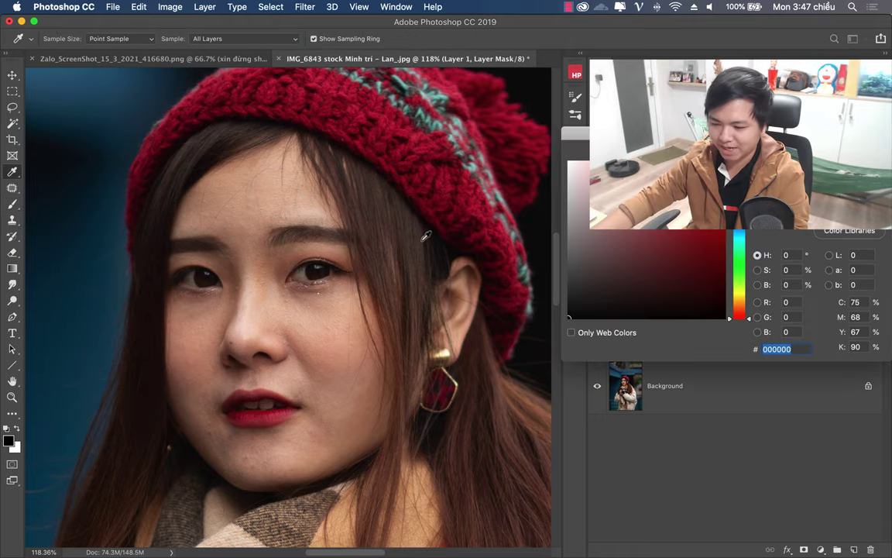
click(566, 164)
drag(724, 136, 330, 213)
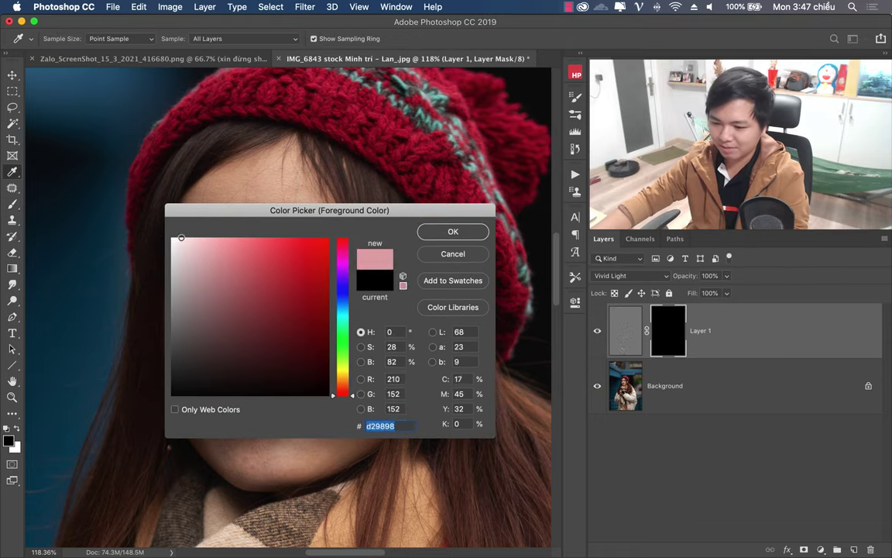
click(454, 233)
Step: Paint white on the mask over the nose, lips, chin and cheeks to reveal smoothing
key(b)
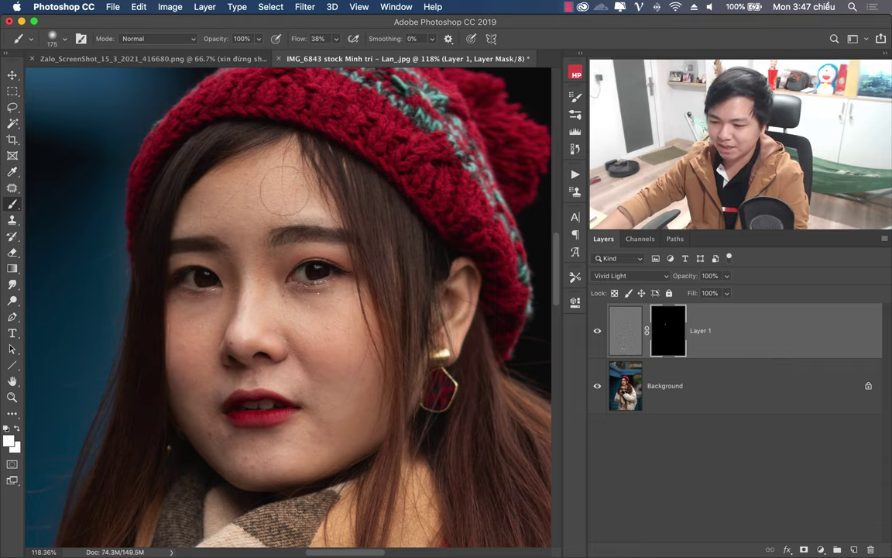
click(284, 324)
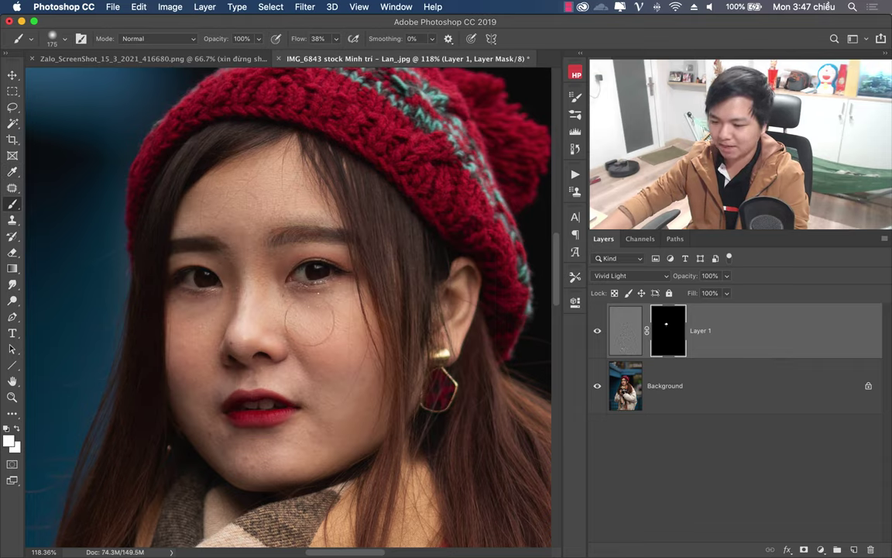
drag(346, 379, 214, 288)
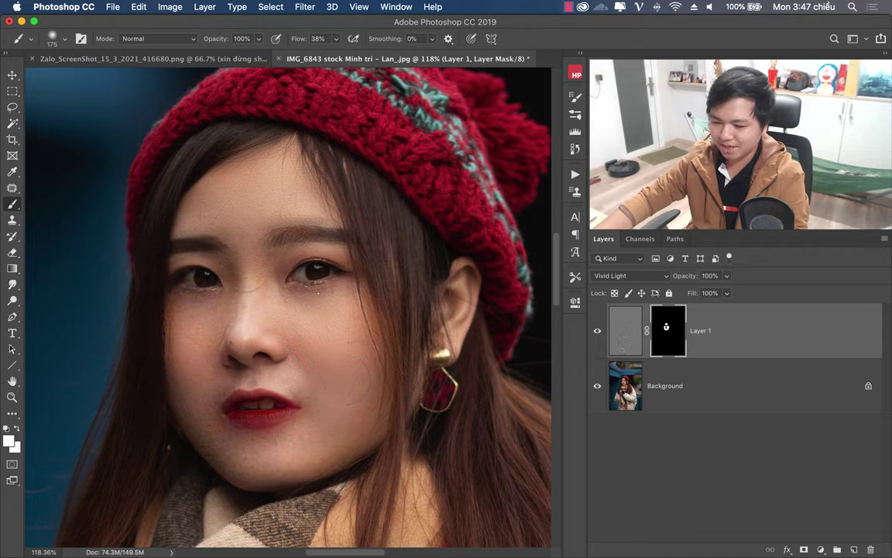
mouse_move(256, 151)
mouse_down()
mouse_move(281, 310)
mouse_move(275, 378)
mouse_up()
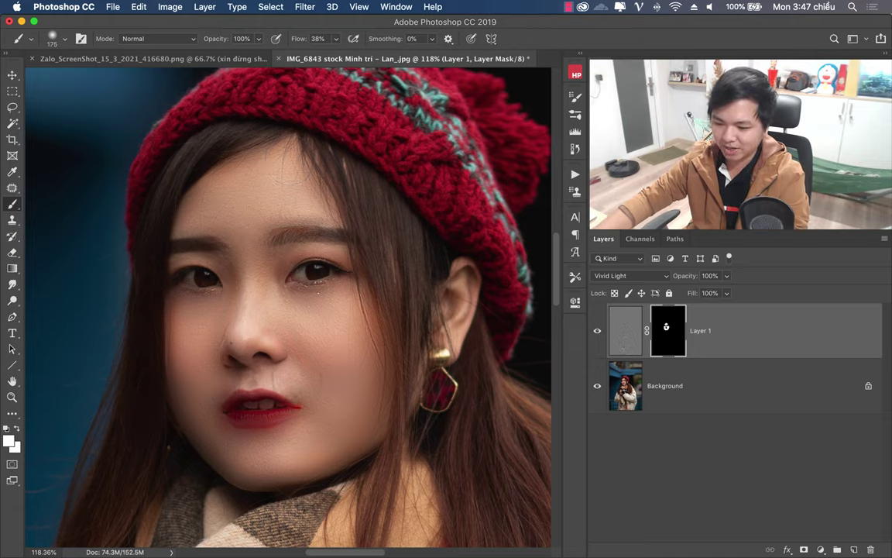
Step: Make black the foreground colour and lower Layer 1's opacity to about 67%
click(7, 428)
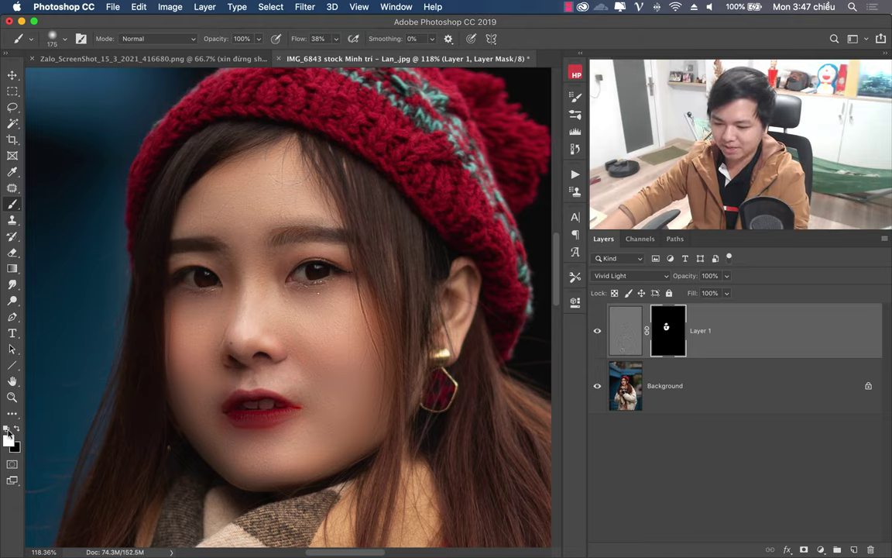
click(15, 430)
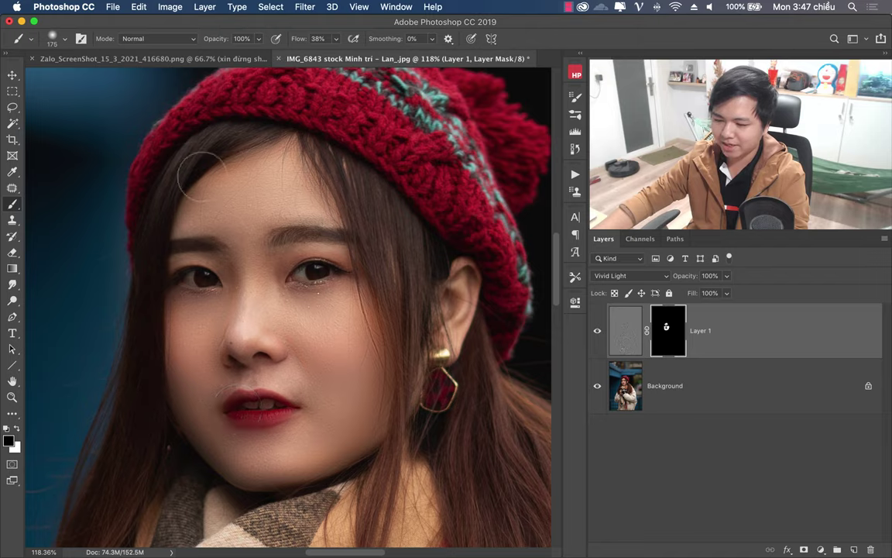
drag(684, 276, 597, 338)
Step: Toggle Layer 1's visibility to compare before and after, then delete it with its mask
click(597, 331)
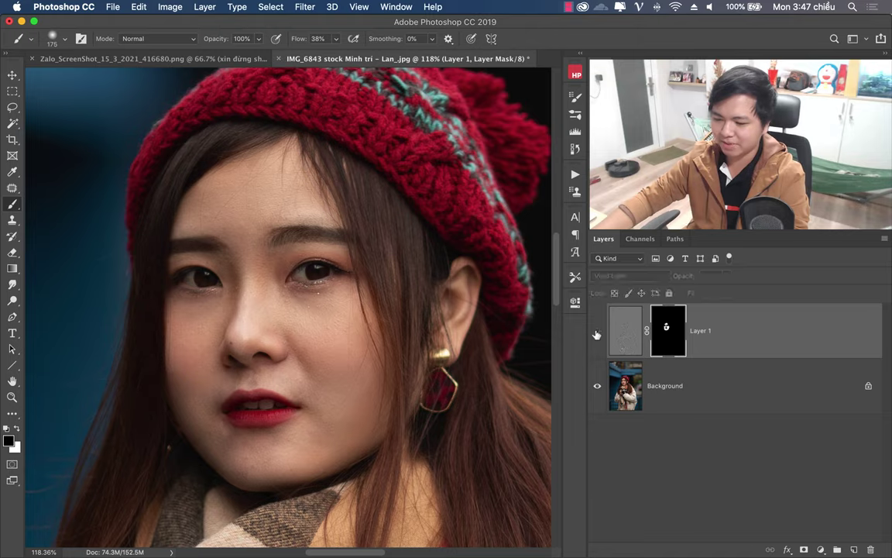
click(597, 330)
click(597, 333)
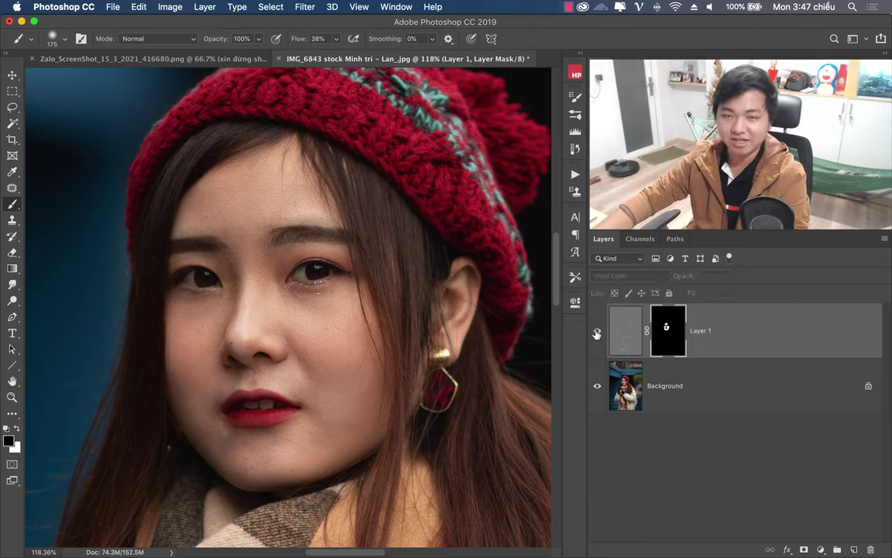
click(598, 333)
click(597, 333)
click(597, 333)
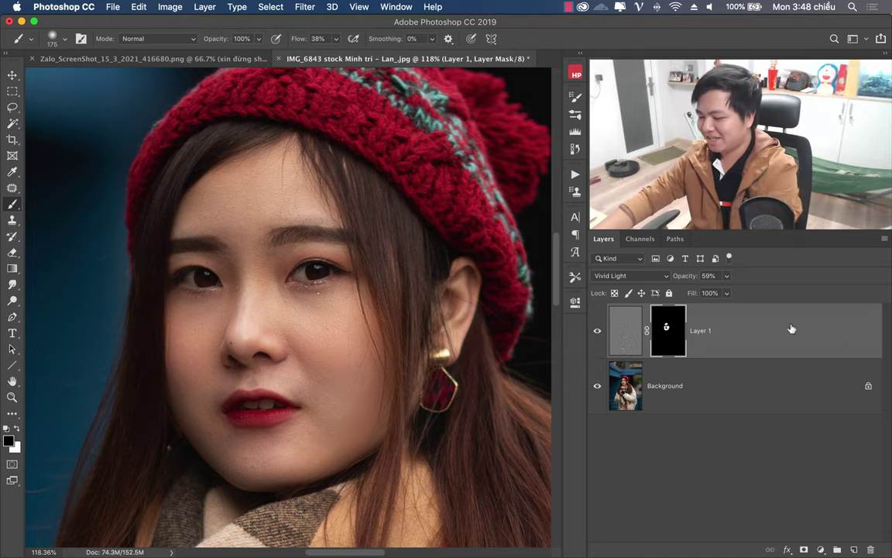
key(Delete)
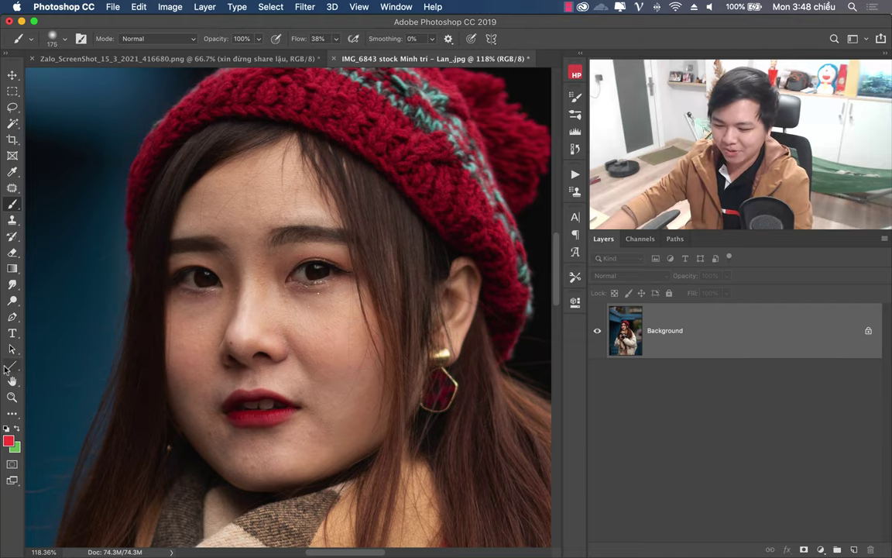
Step: Zoom in and out around the cheek under the eye and beside the nose to inspect skin texture
click(12, 396)
drag(266, 346, 352, 350)
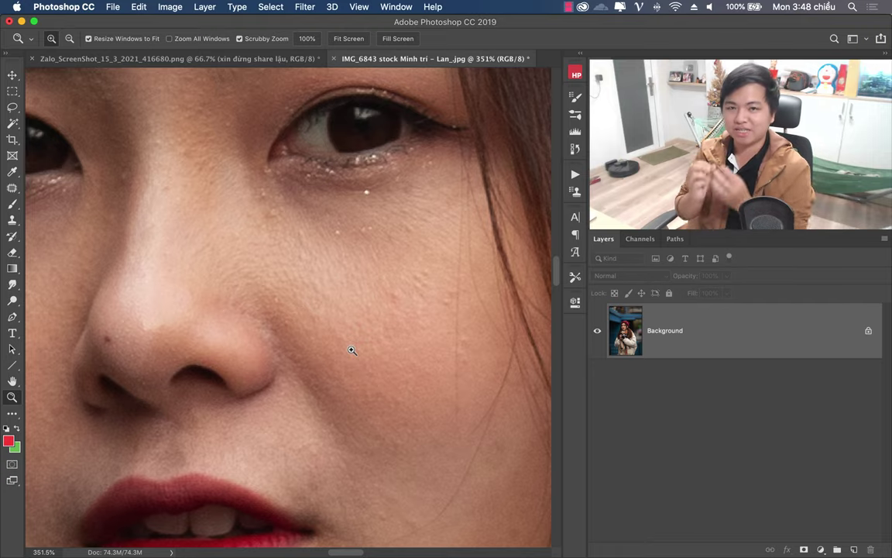
click(350, 333)
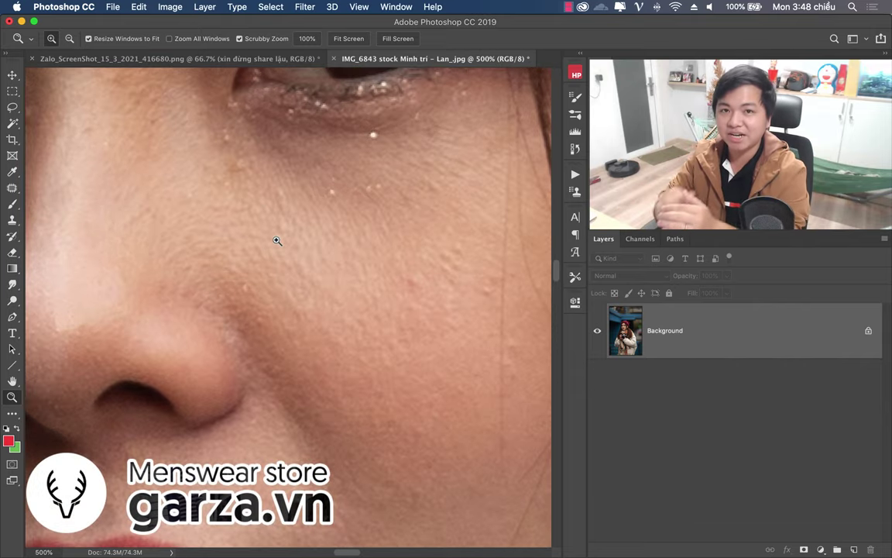
click(13, 171)
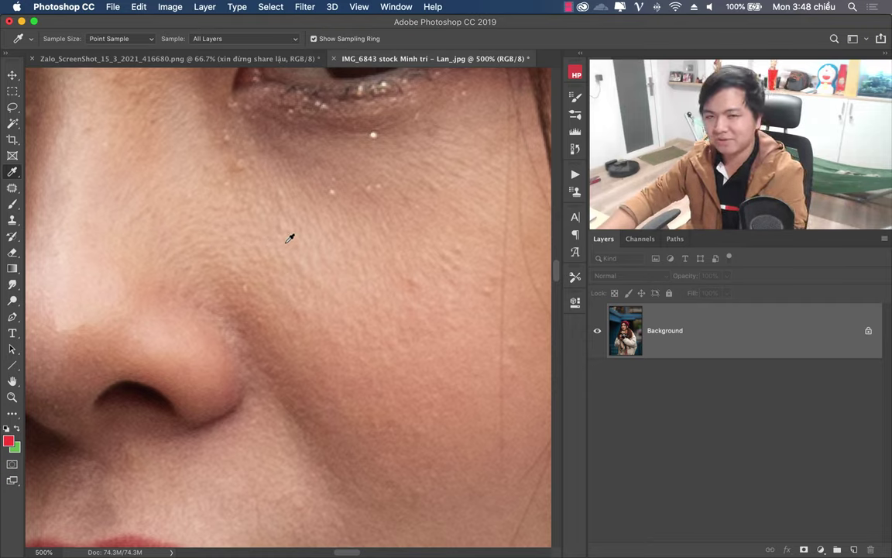
click(12, 396)
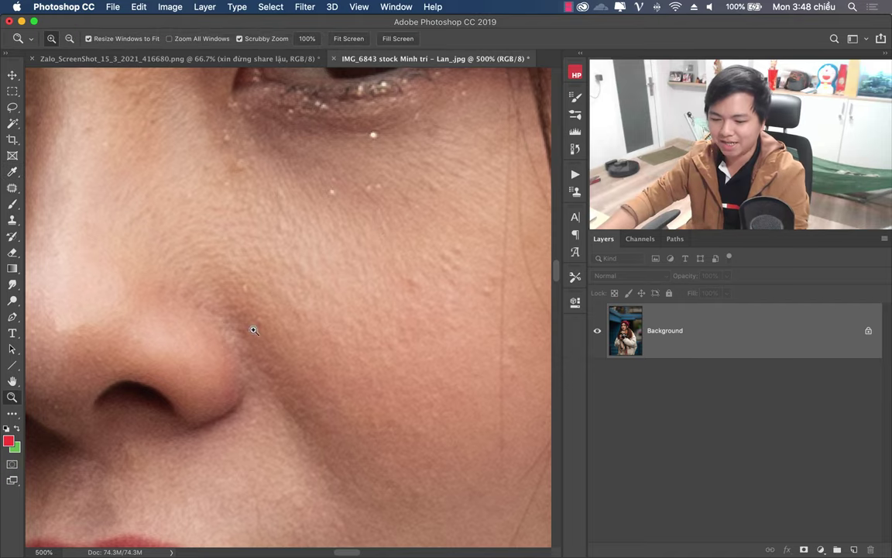
drag(252, 325, 235, 344)
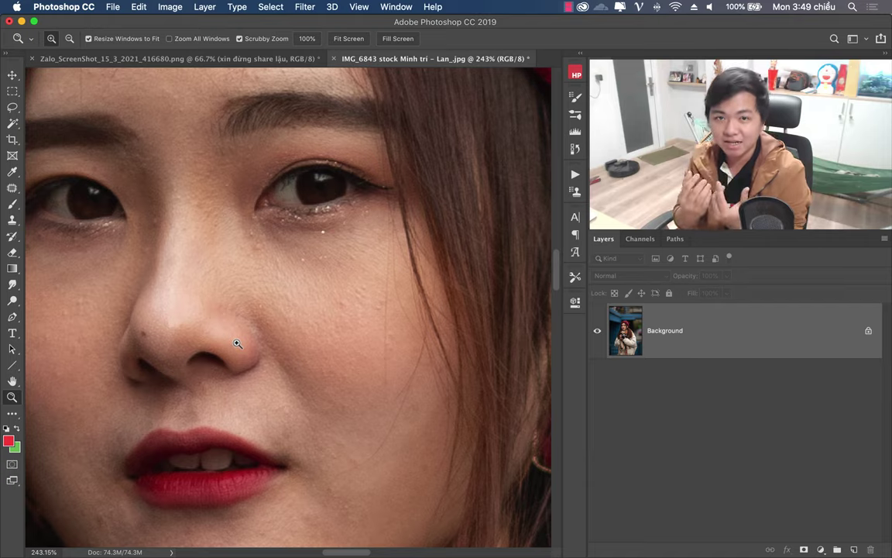
click(252, 310)
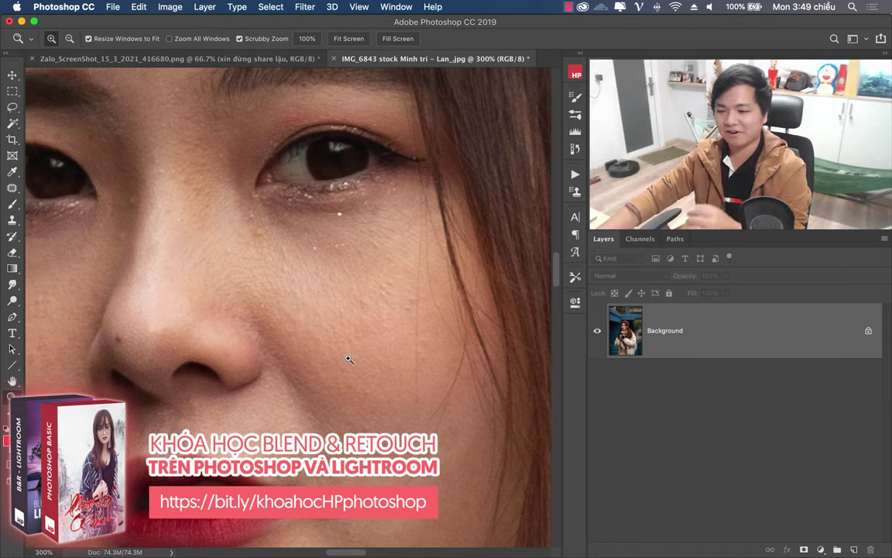
drag(342, 276, 416, 285)
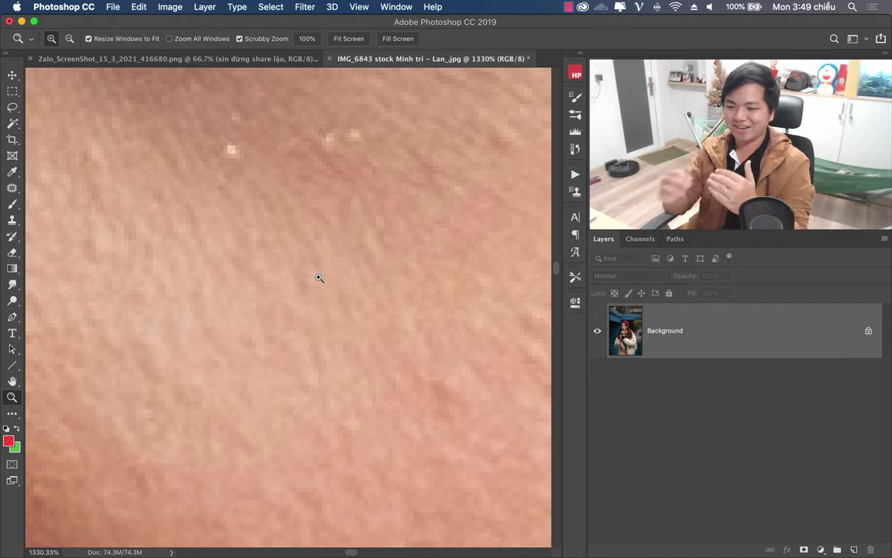
mouse_move(319, 277)
mouse_down()
mouse_move(272, 292)
mouse_move(261, 252)
mouse_up()
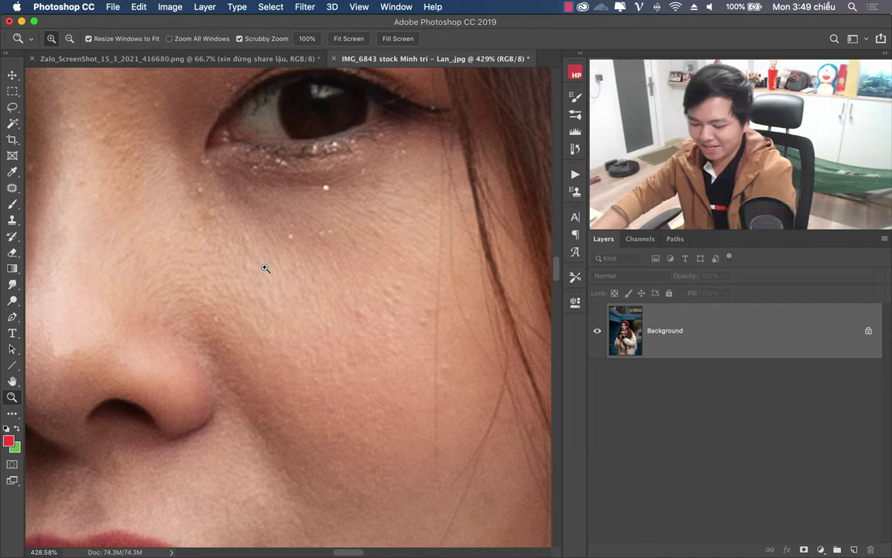
Step: Duplicate the Background as a layer named 'XU LY DA' and invert its colours
key(ctrl+j)
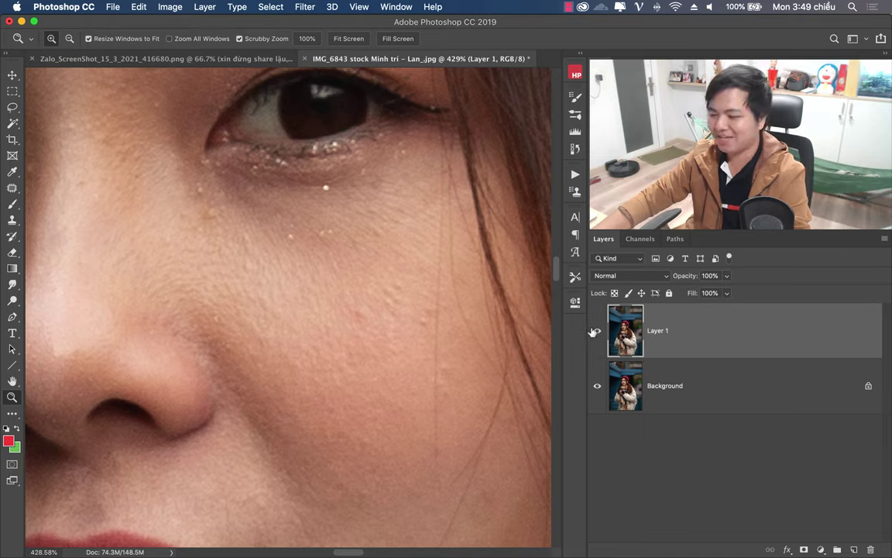
double_click(658, 331)
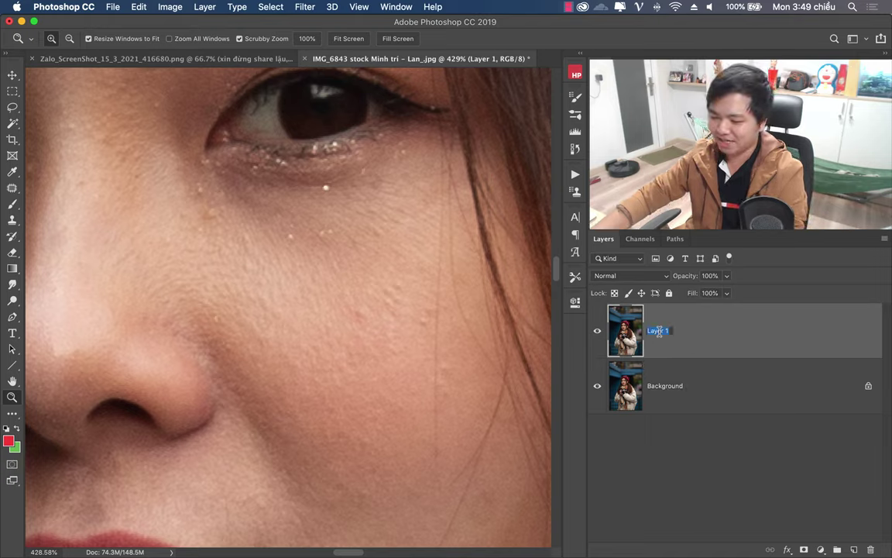
text(XU LY DA)
key(Return)
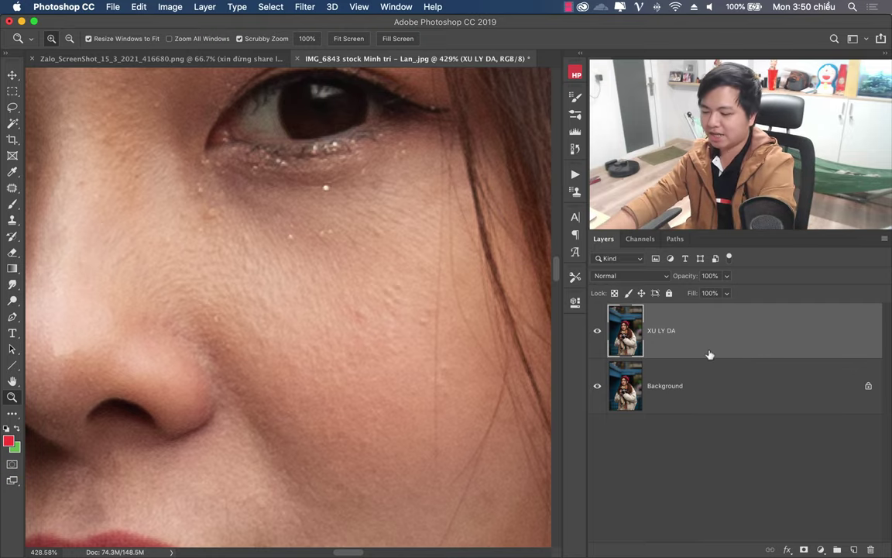
key(super+i)
click(140, 7)
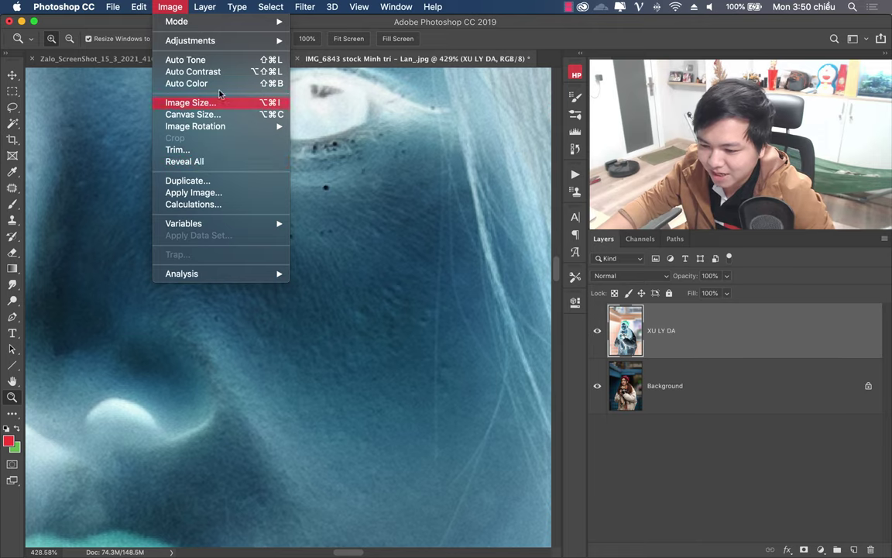
mouse_move(190, 41)
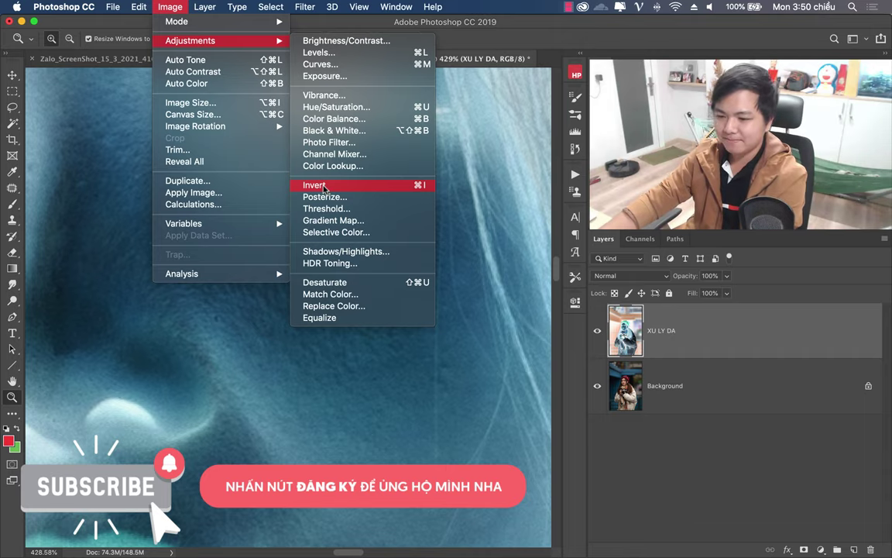
Step: Close the menus, zoom out to view the whole inverted face, and show the blend-mode list
key(Escape)
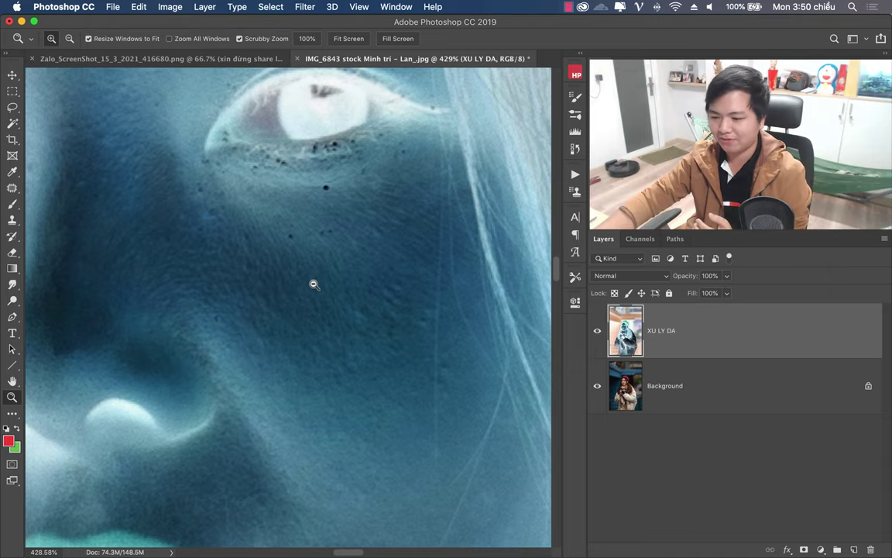
mouse_move(313, 285)
mouse_down()
mouse_move(298, 286)
mouse_move(370, 285)
mouse_up()
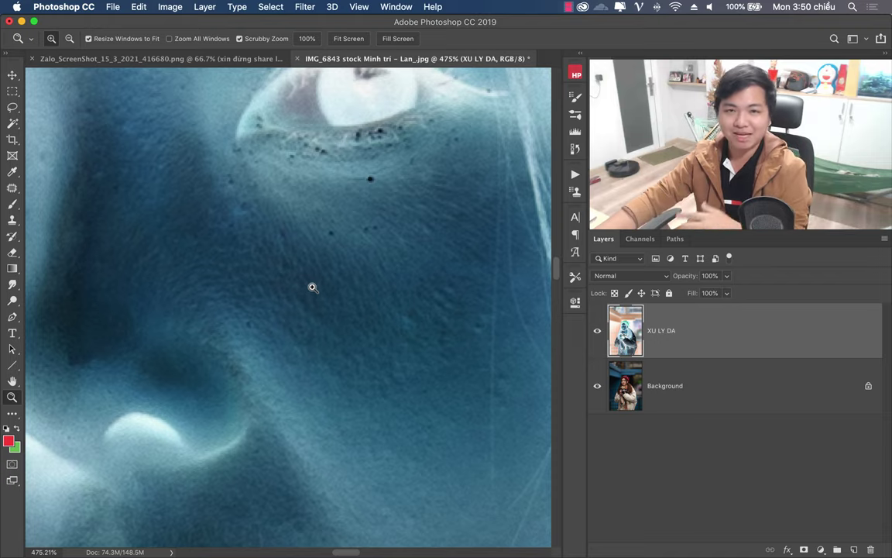
mouse_move(321, 305)
mouse_down()
mouse_move(250, 340)
mouse_move(324, 339)
mouse_up()
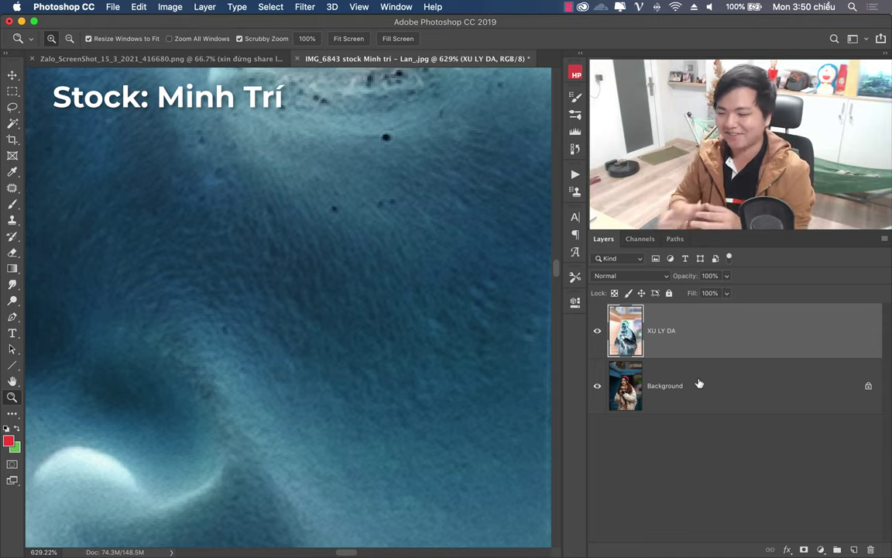
mouse_move(258, 279)
mouse_down()
mouse_move(239, 294)
mouse_move(250, 294)
mouse_up()
click(629, 275)
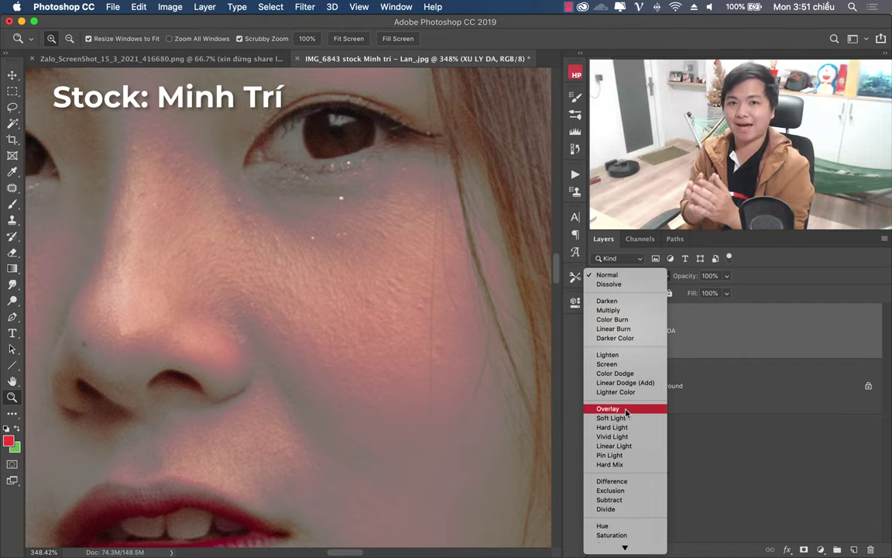
Step: Set XU LY DA to Overlay blending and zoom around the cheek to check the skin
click(626, 409)
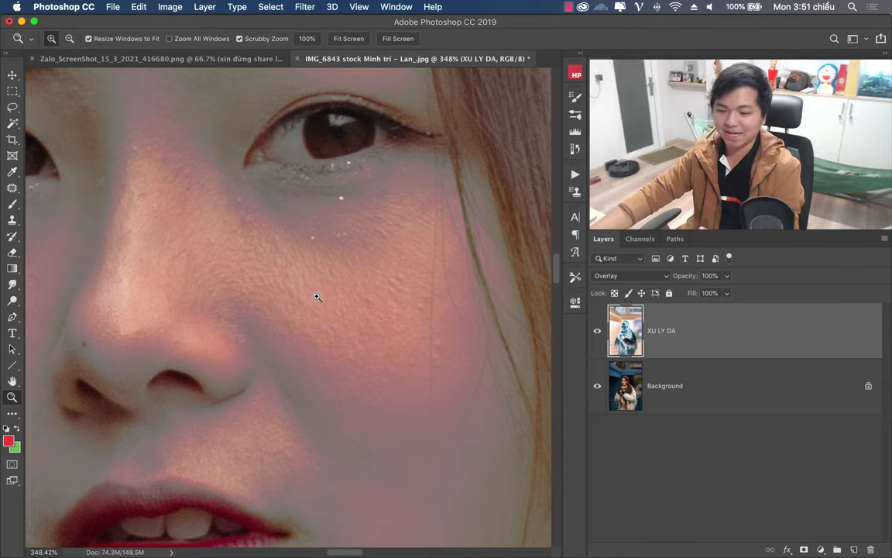
drag(316, 296, 338, 301)
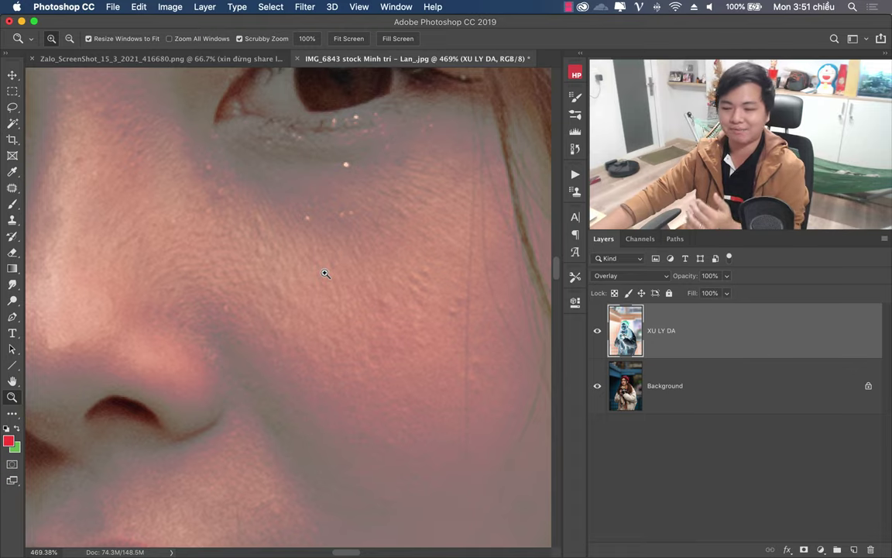
mouse_move(299, 259)
mouse_down()
mouse_move(278, 285)
mouse_move(302, 292)
mouse_up()
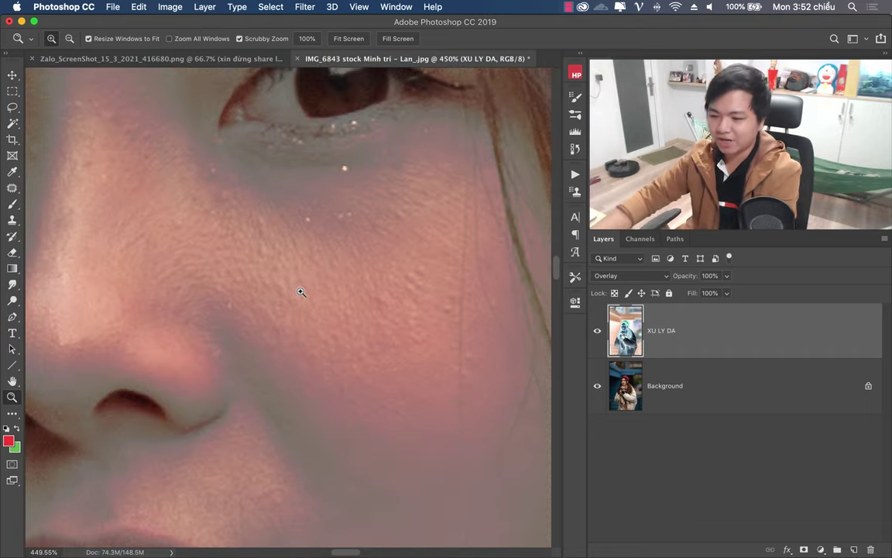
Step: Apply a High Pass filter with a 24-pixel radius to XU LY DA, previewing the whole image
click(305, 8)
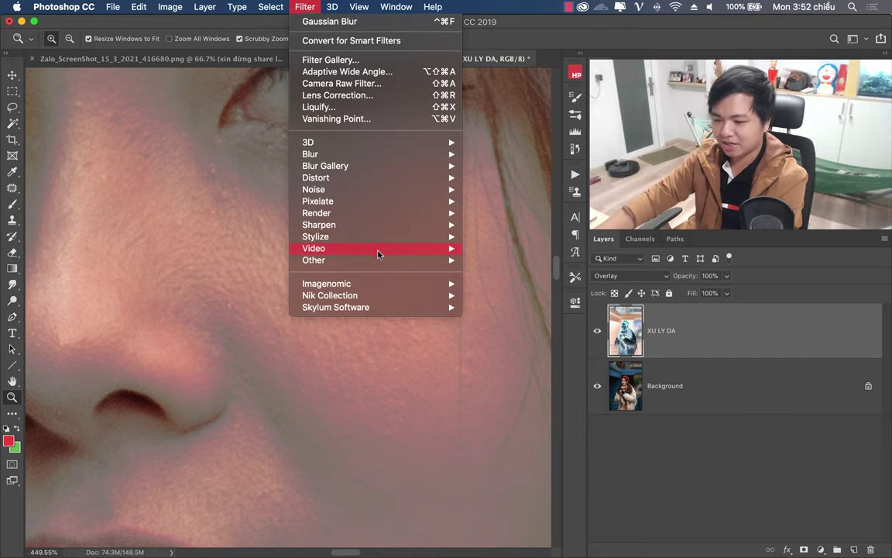
mouse_move(314, 259)
click(484, 277)
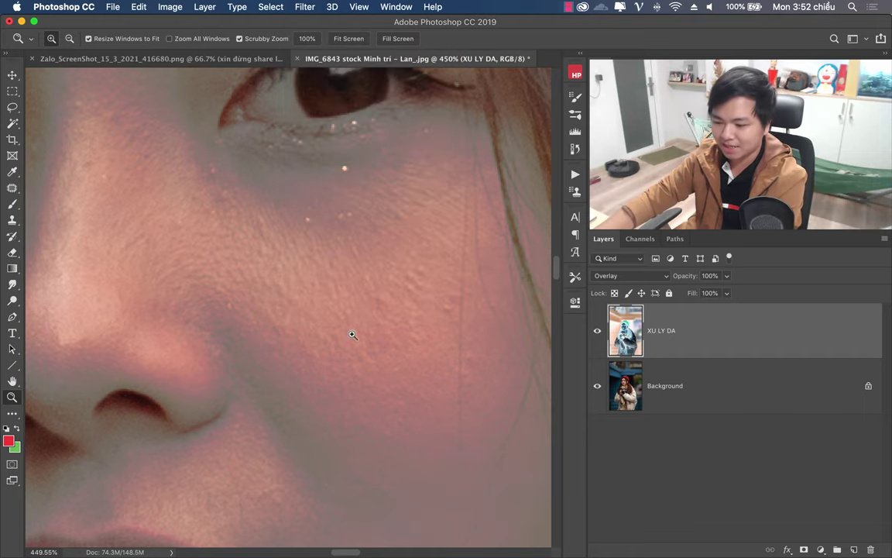
mouse_move(387, 155)
mouse_down()
mouse_move(411, 235)
mouse_move(443, 189)
mouse_move(392, 178)
mouse_up()
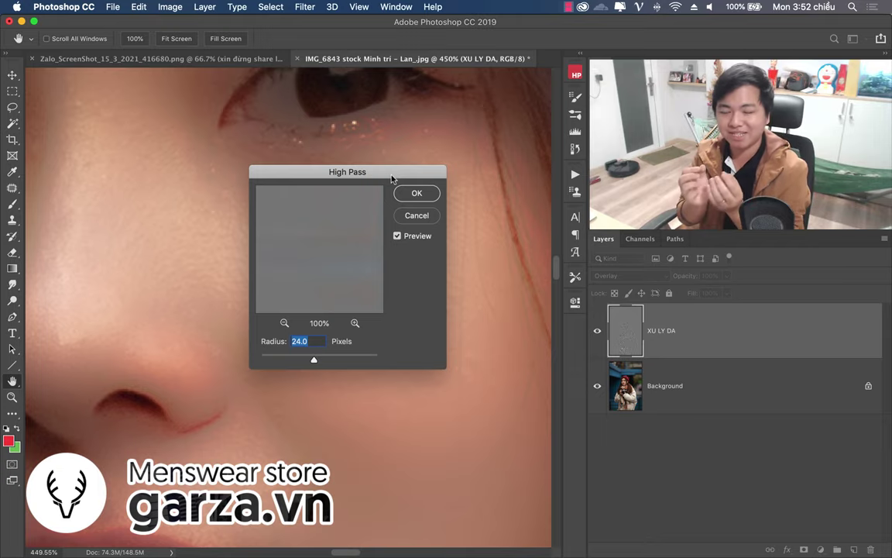
click(284, 323)
click(285, 323)
click(285, 323)
click(284, 323)
click(285, 323)
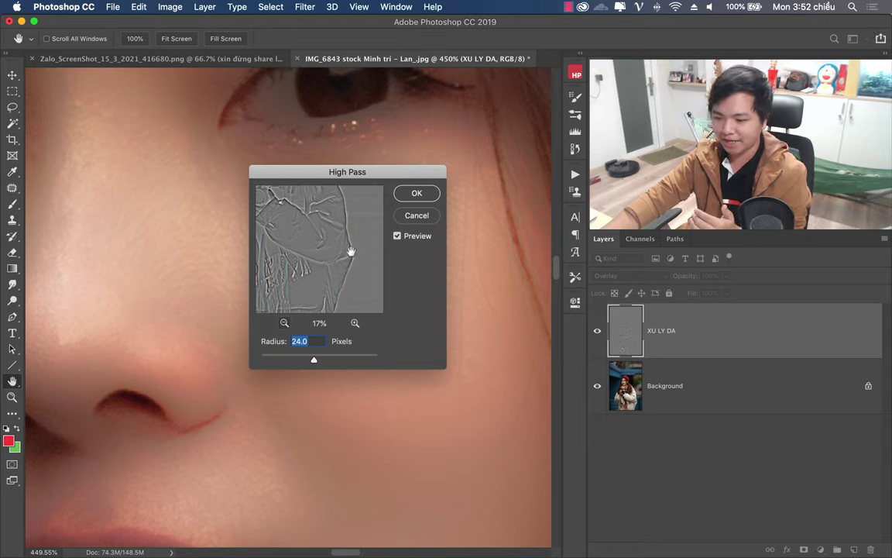
drag(351, 251, 315, 207)
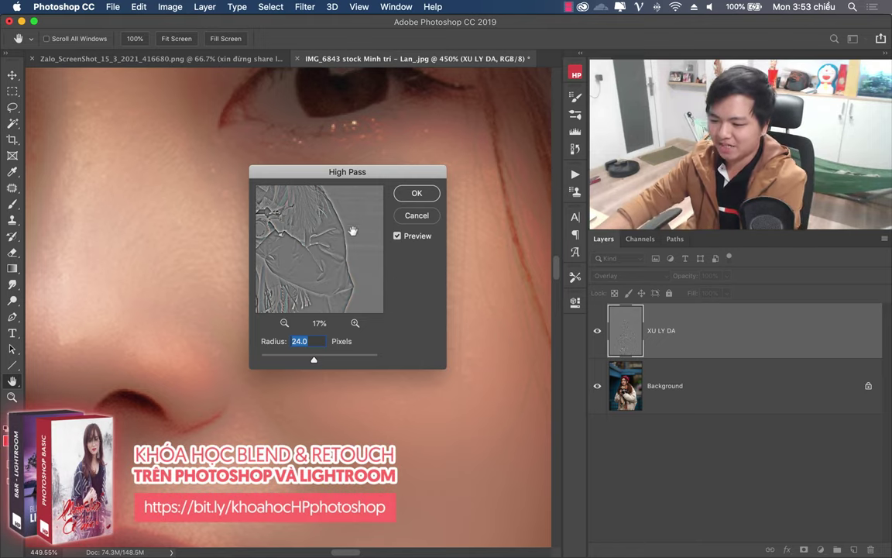
drag(361, 176, 390, 183)
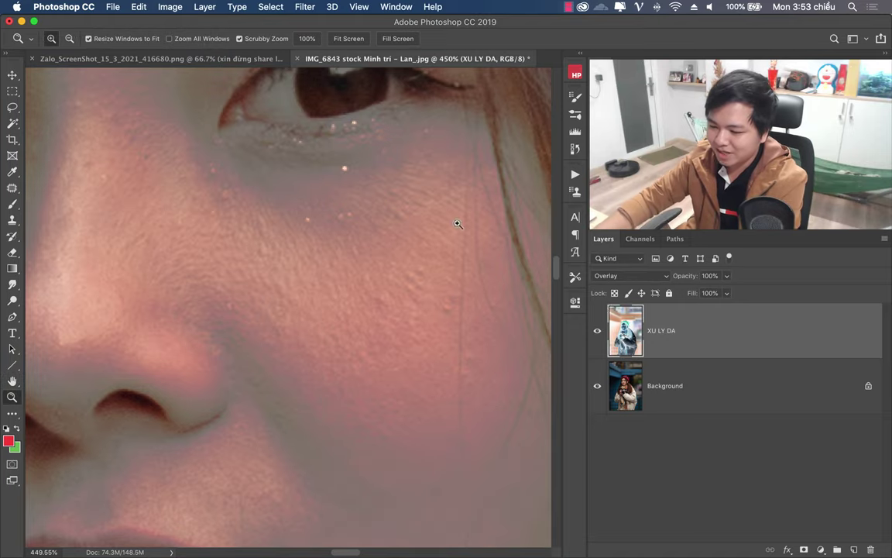
key(Return)
Step: Reopen High Pass on the inverted XU LY DA layer and set its radius to 24 pixels
click(642, 276)
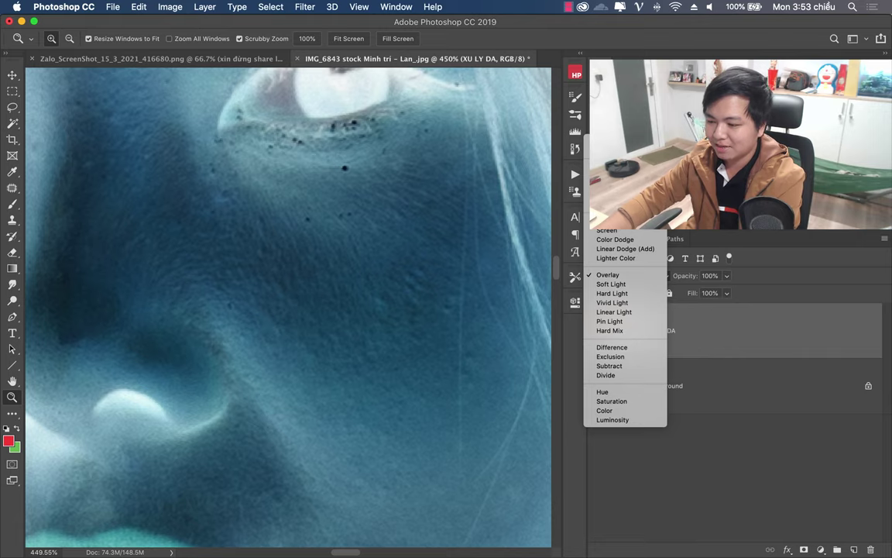
key(Escape)
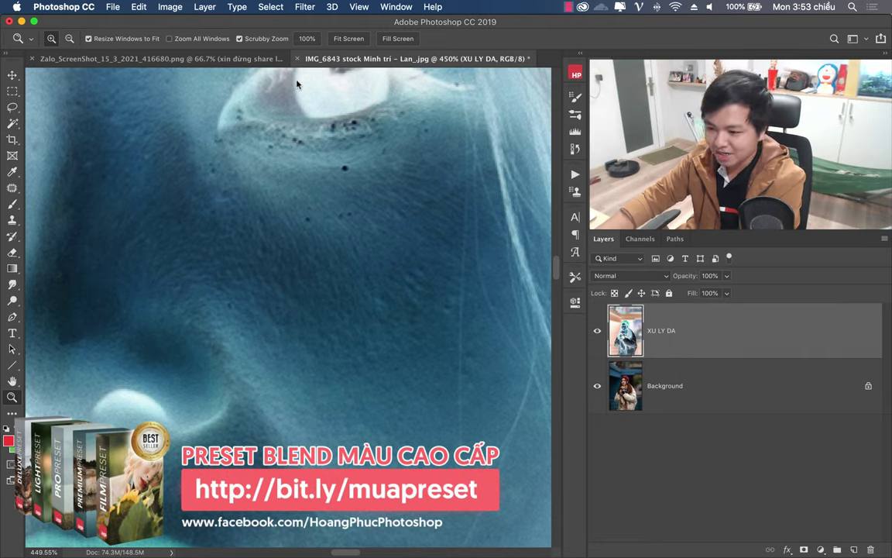
click(305, 7)
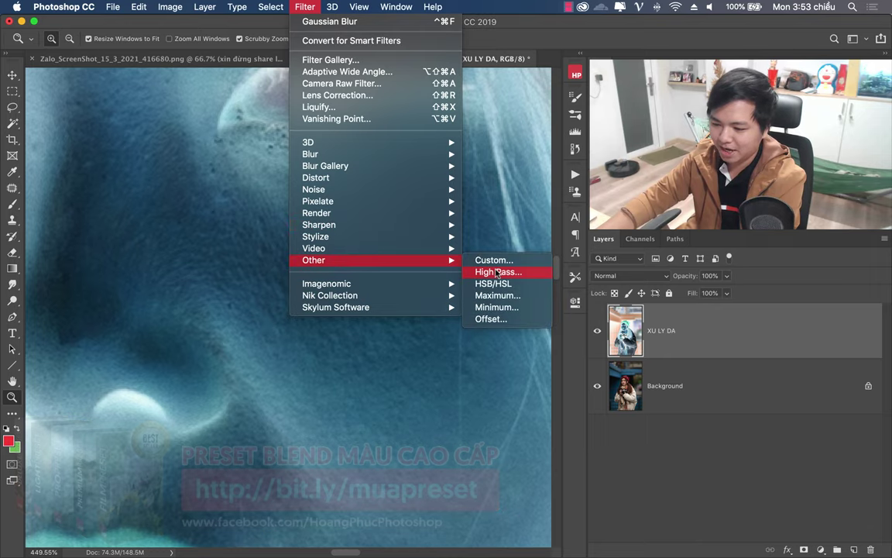
click(488, 272)
drag(413, 178, 361, 180)
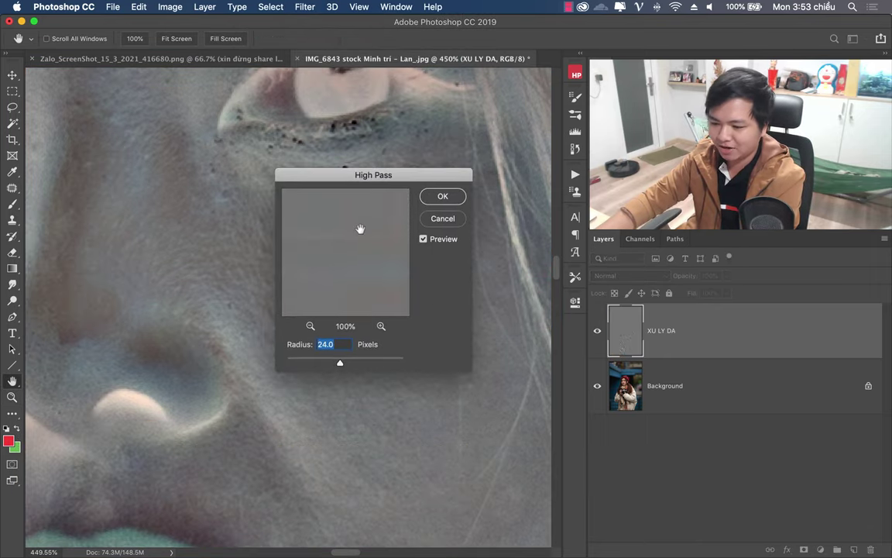
click(310, 326)
click(310, 326)
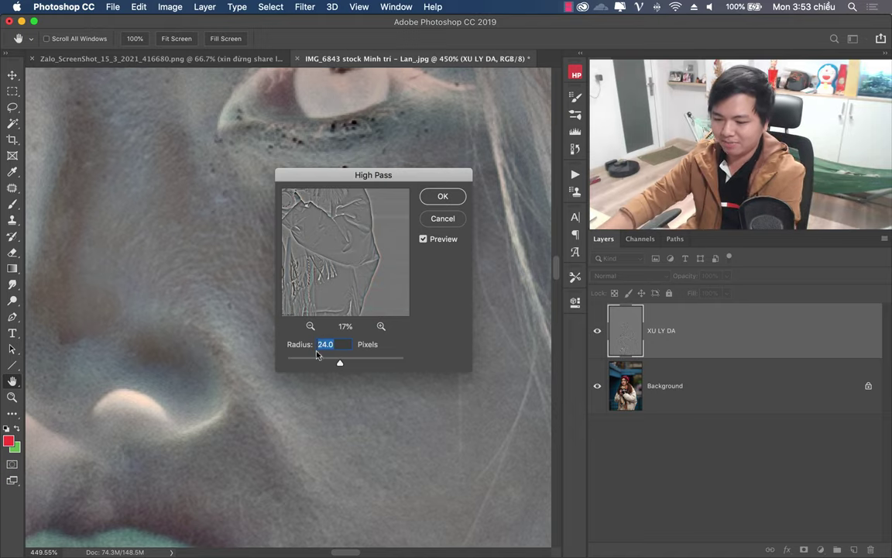
drag(339, 361, 289, 363)
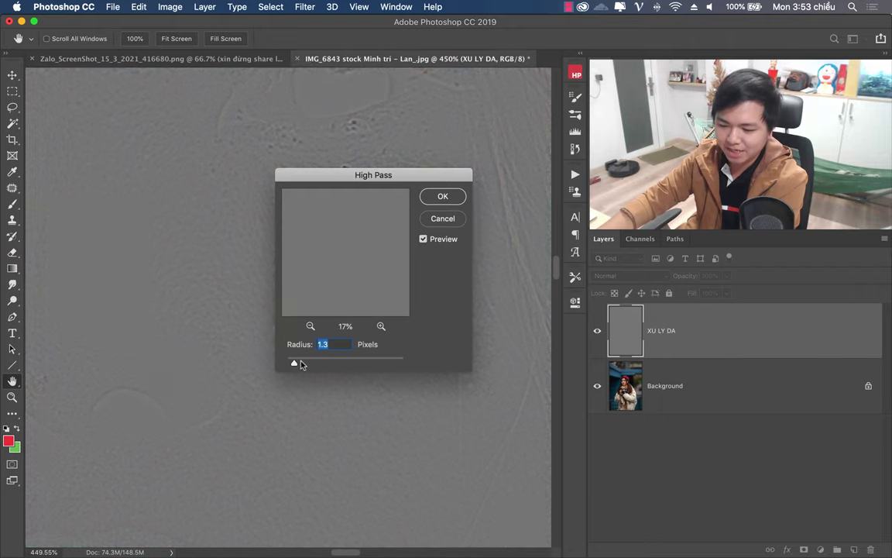
drag(301, 365, 300, 362)
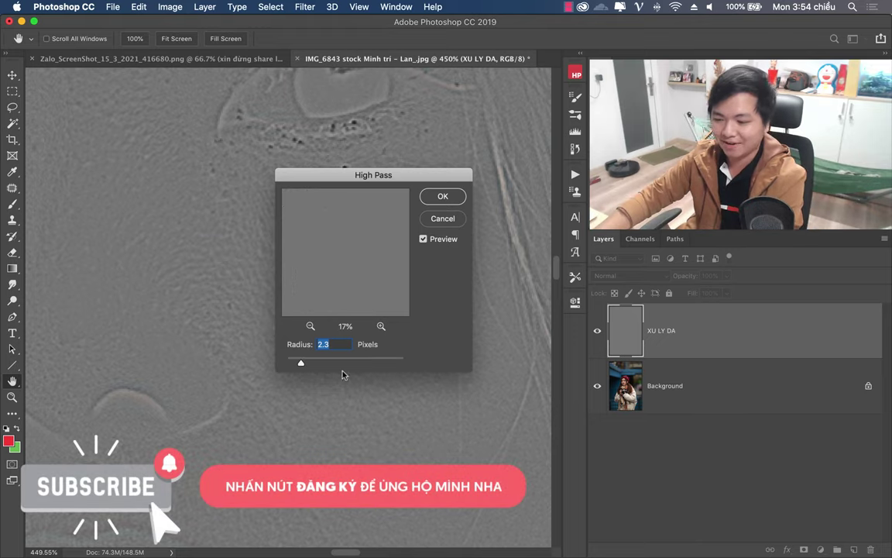
drag(336, 361, 344, 361)
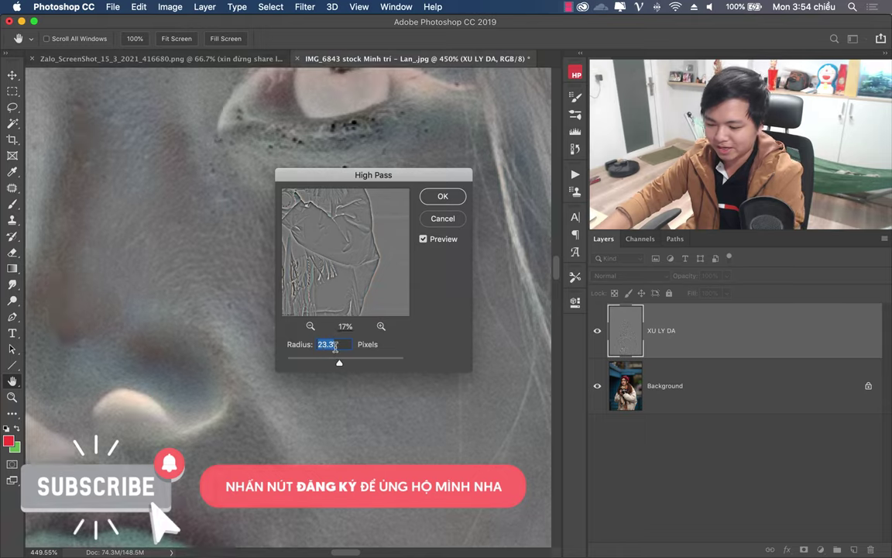
text(24)
key(Tab)
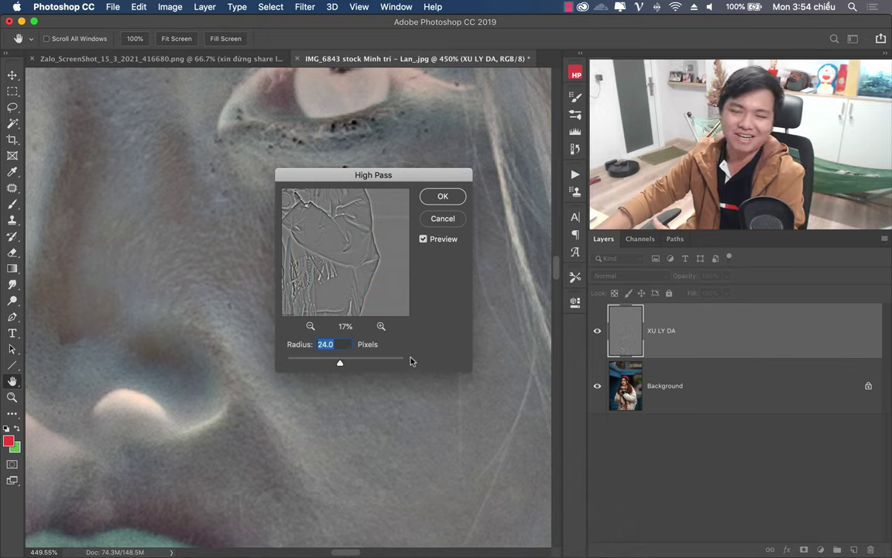
Step: Apply the High Pass and set XU LY DA's blend mode to Vivid Light, zooming to the cheek
click(443, 196)
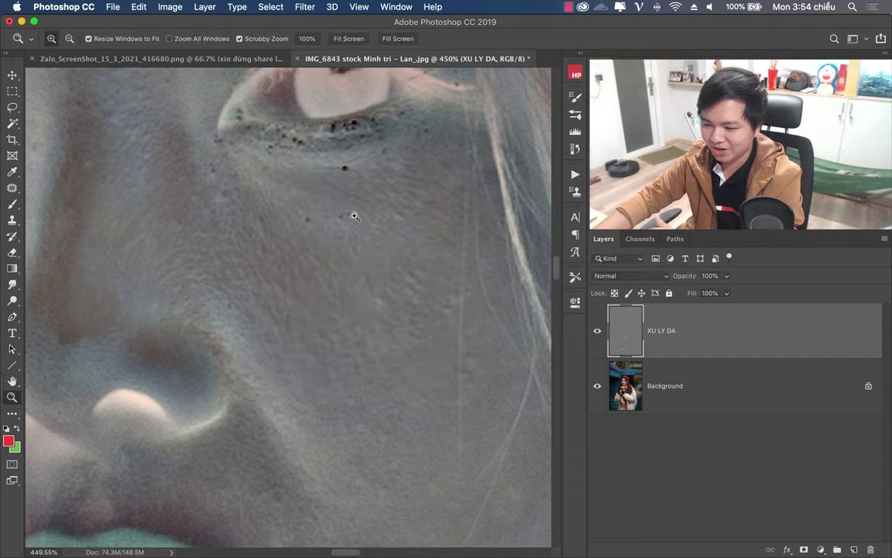
click(621, 276)
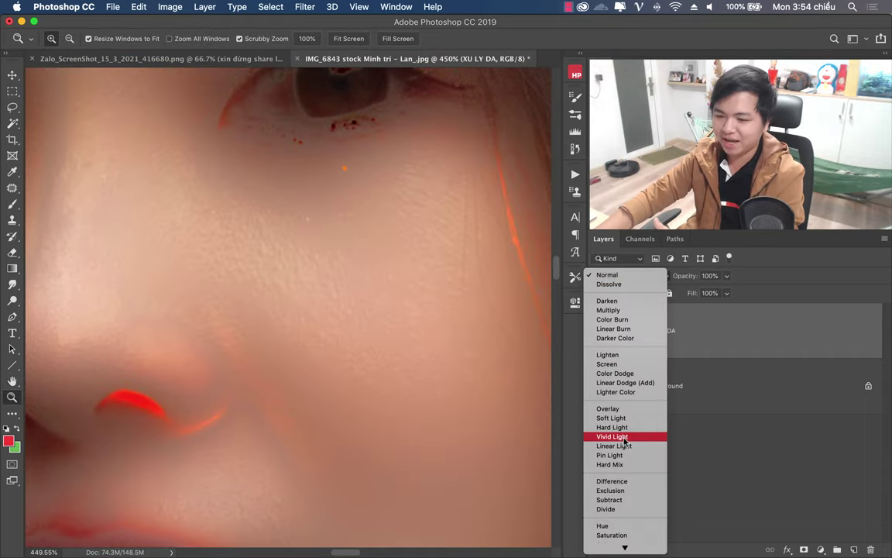
click(624, 437)
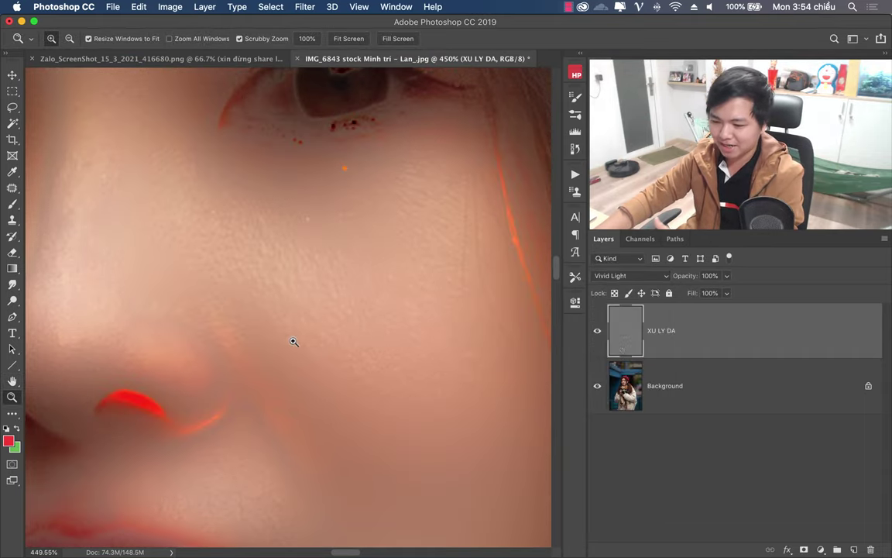
drag(293, 343, 247, 319)
mouse_move(317, 288)
mouse_down()
mouse_move(384, 297)
mouse_move(364, 300)
mouse_move(373, 303)
mouse_up()
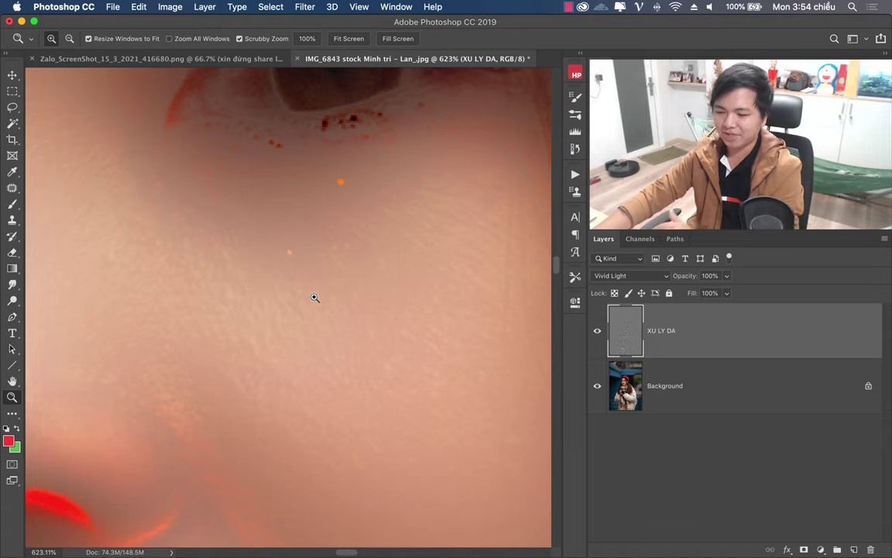
Step: Toggle XU LY DA's visibility to compare the smoothed cheek skin with the original
click(598, 333)
click(600, 336)
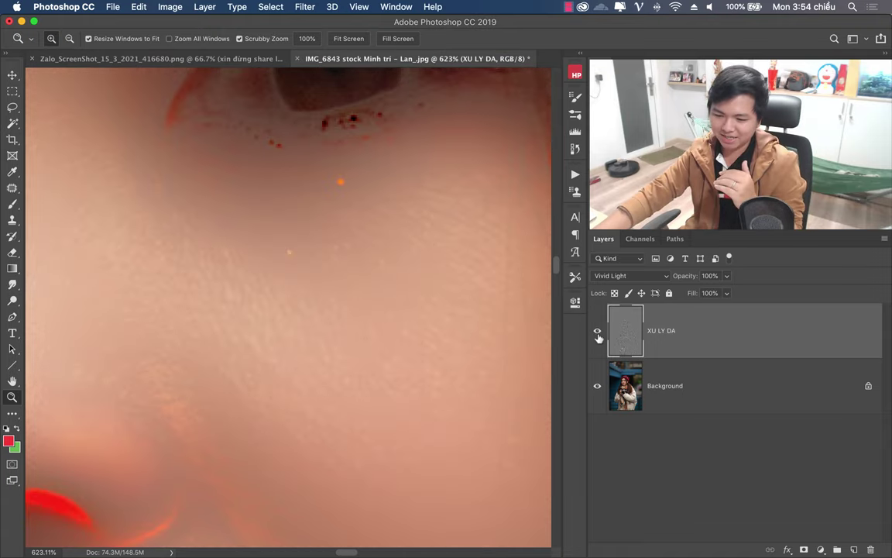
click(599, 336)
click(599, 336)
click(600, 336)
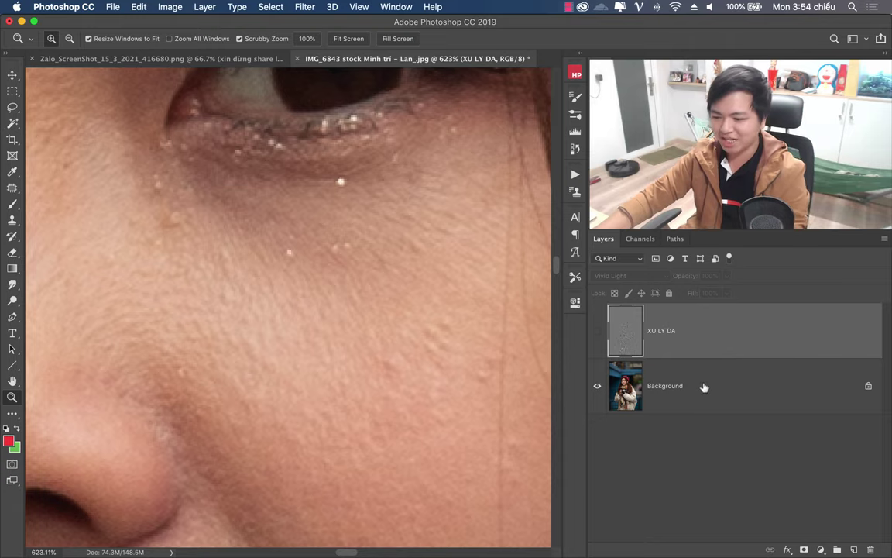
click(596, 334)
click(596, 336)
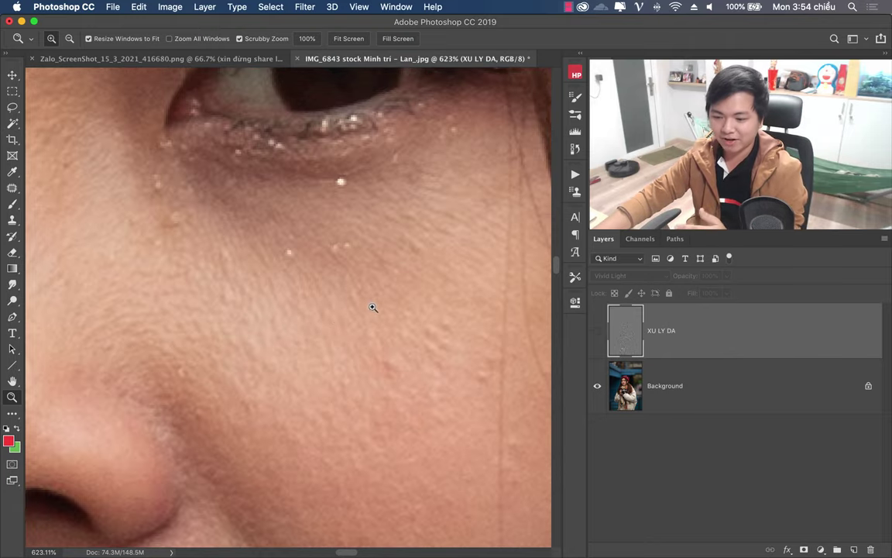
click(599, 334)
click(597, 333)
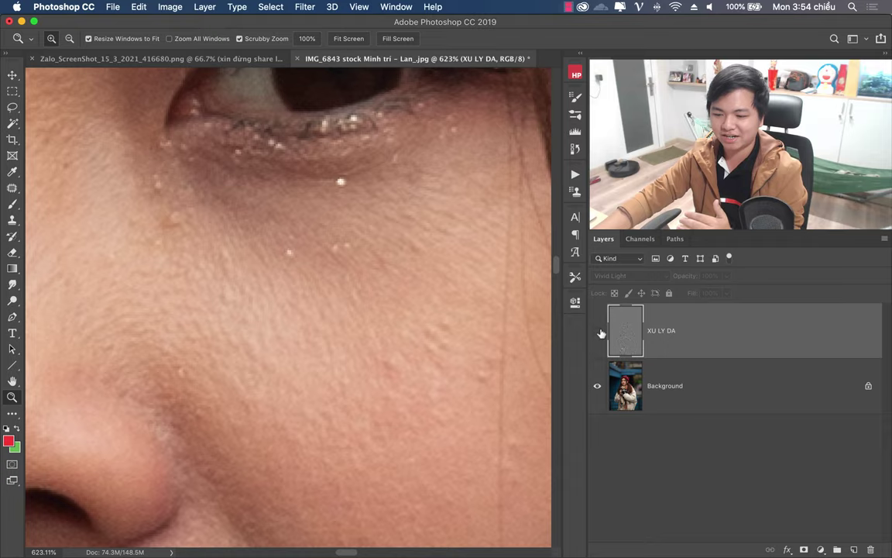
click(598, 333)
click(598, 333)
click(598, 333)
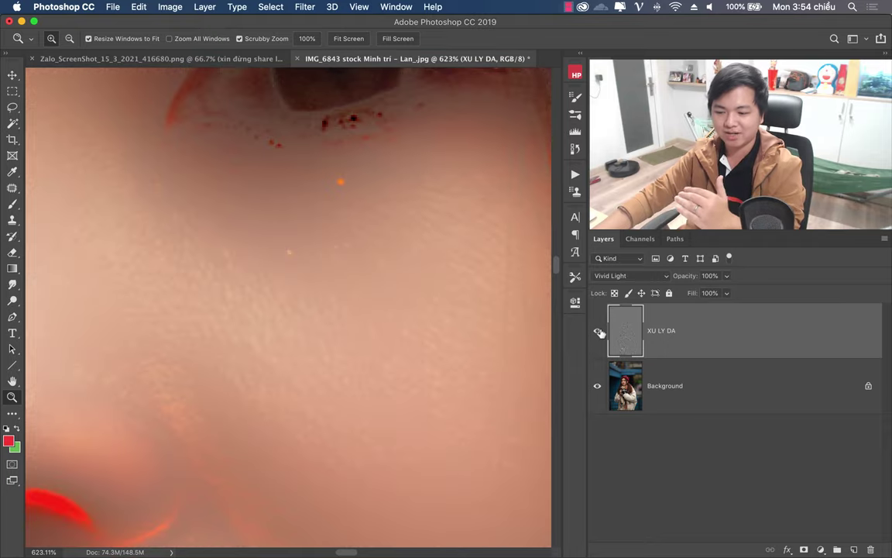
click(597, 333)
click(598, 333)
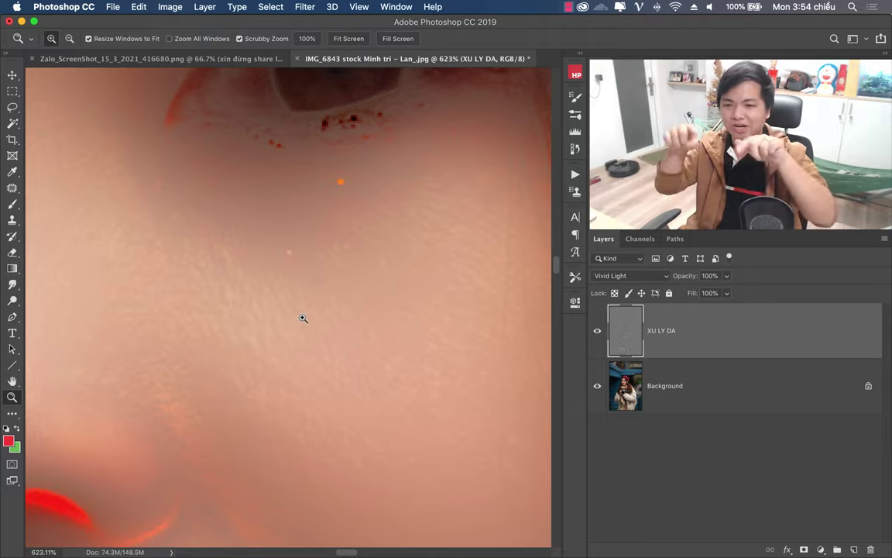
mouse_move(303, 317)
mouse_down()
mouse_move(268, 333)
mouse_move(201, 333)
mouse_up()
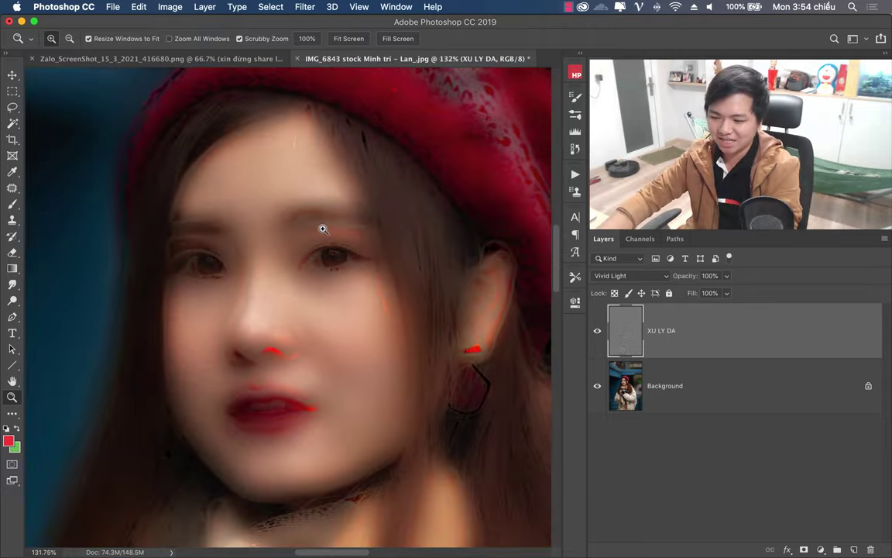
mouse_move(352, 332)
mouse_down()
mouse_move(448, 318)
mouse_move(416, 326)
mouse_move(275, 271)
mouse_move(309, 289)
mouse_up()
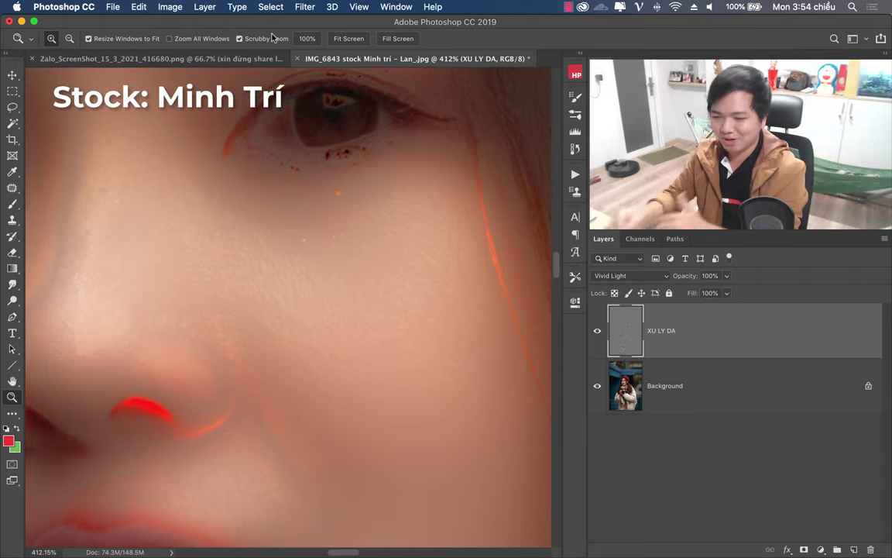
click(305, 7)
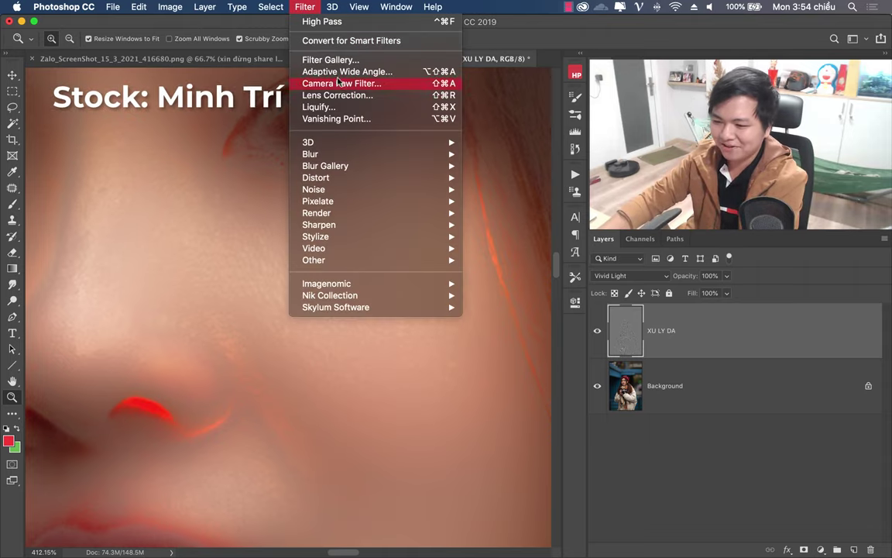
mouse_move(310, 154)
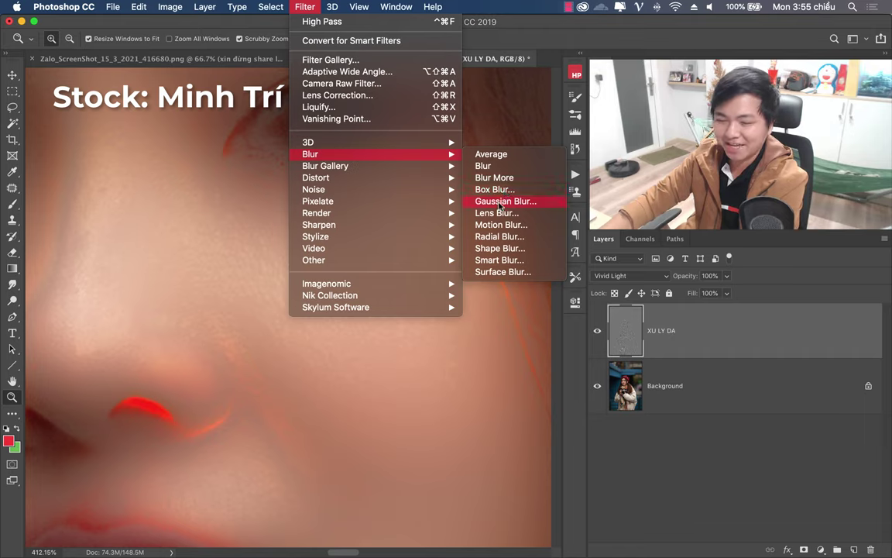
Step: Apply a Gaussian Blur with a 3-pixel radius to the XU LY DA layer
click(501, 203)
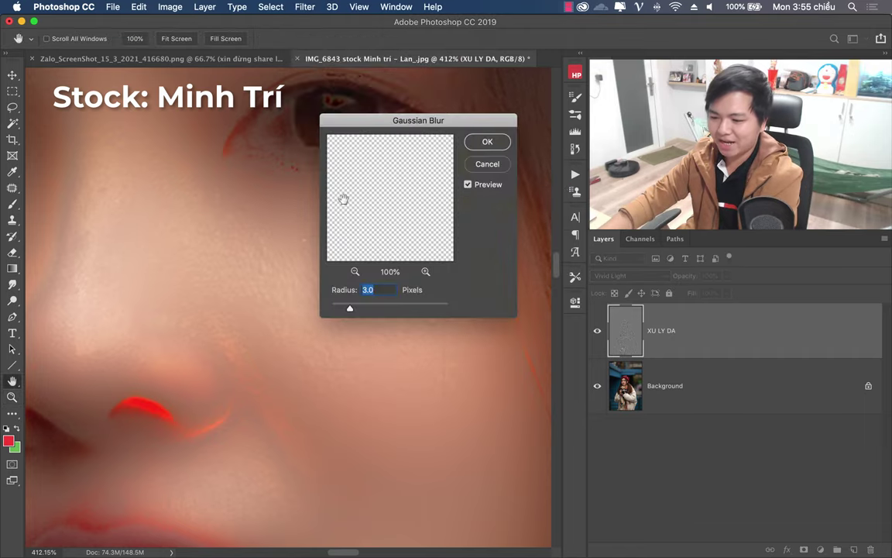
drag(396, 123, 377, 145)
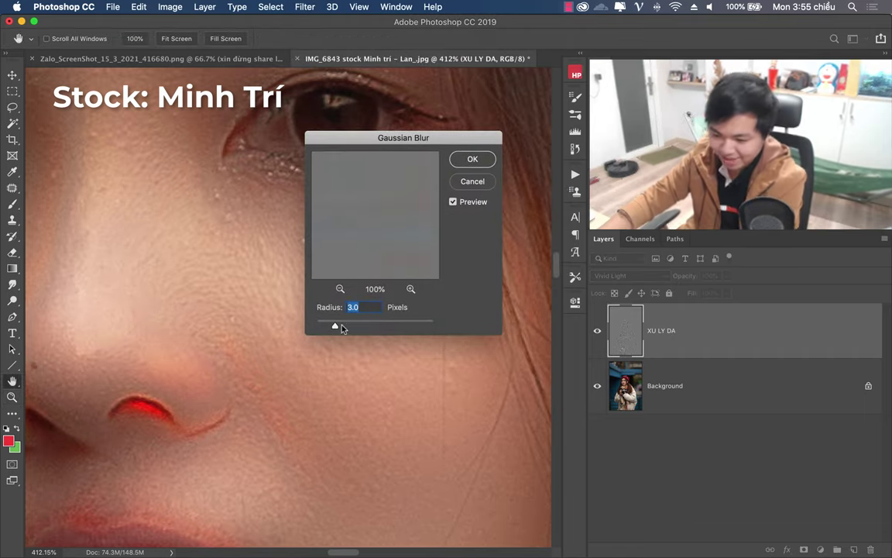
key(Up)
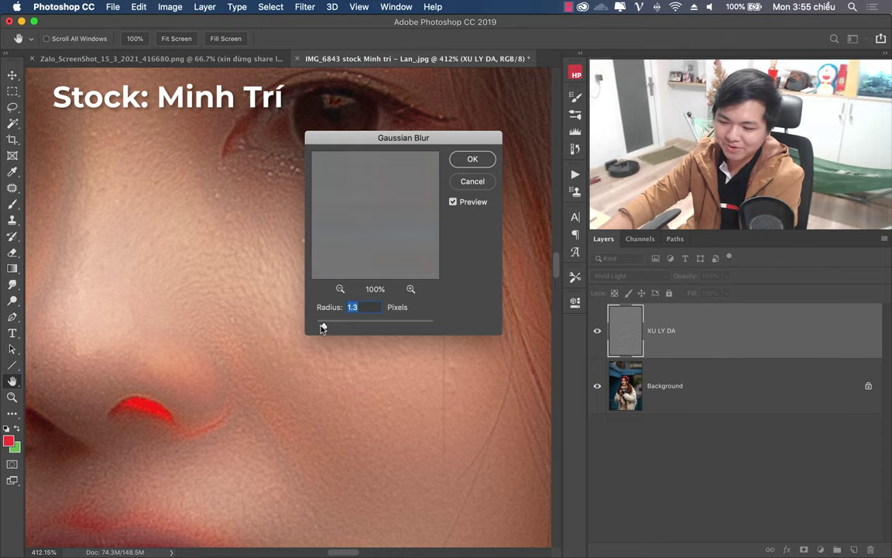
drag(320, 329, 322, 326)
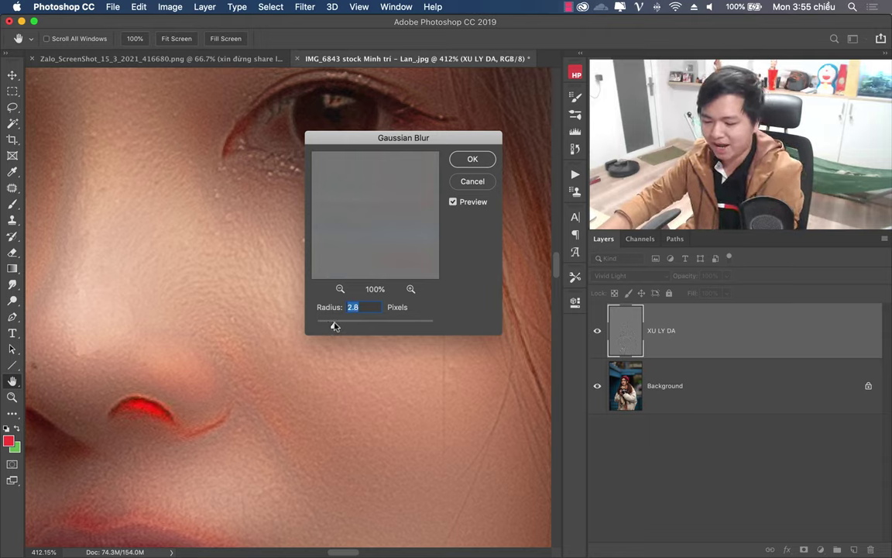
text(3)
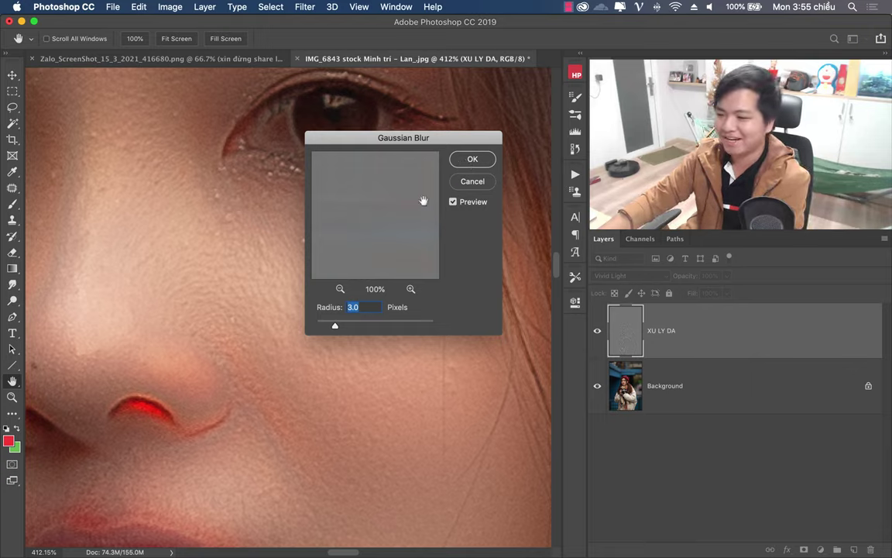
click(473, 160)
Step: Toggle XU LY DA on and off to compare the blurred retouch with the original skin
key(z)
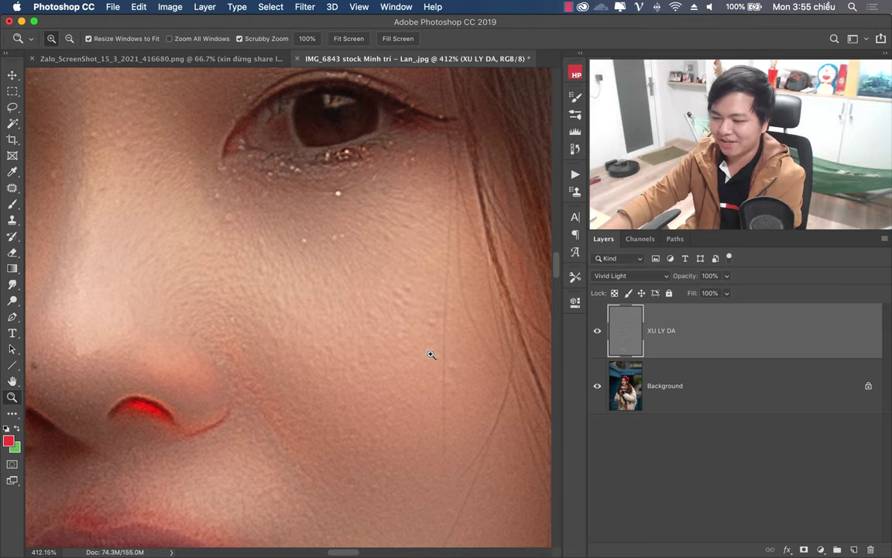
click(596, 332)
click(596, 332)
click(597, 332)
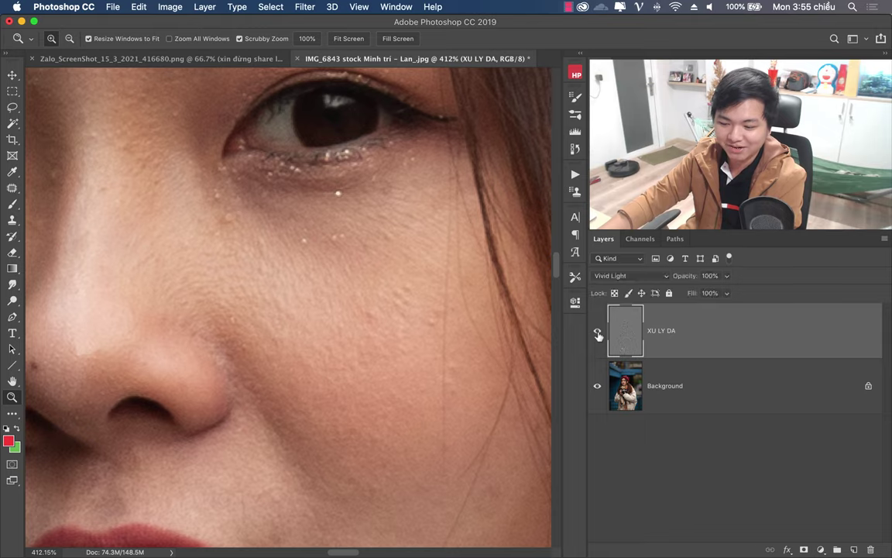
click(597, 332)
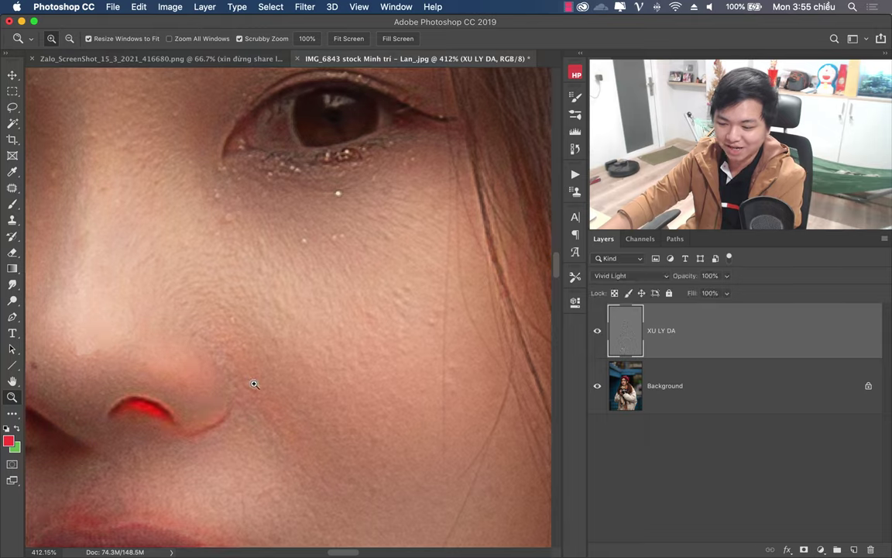
click(598, 333)
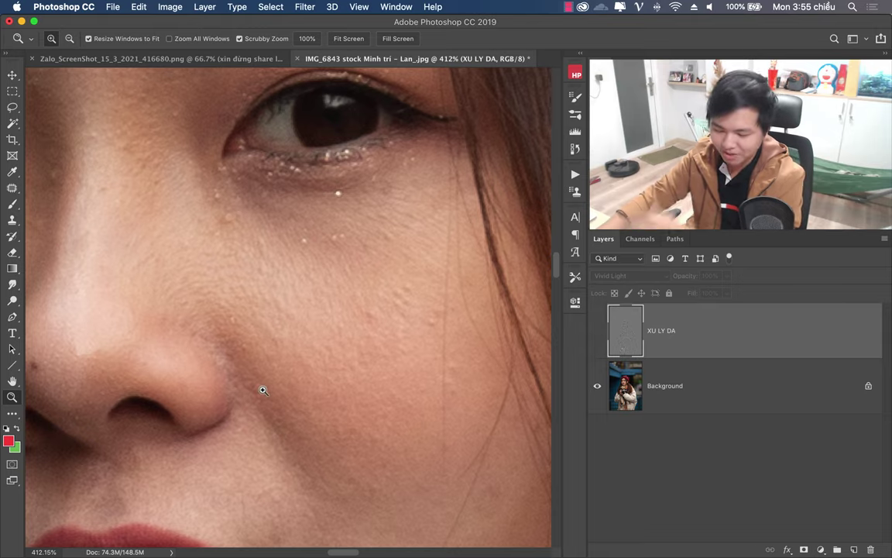
click(597, 339)
click(597, 339)
click(597, 339)
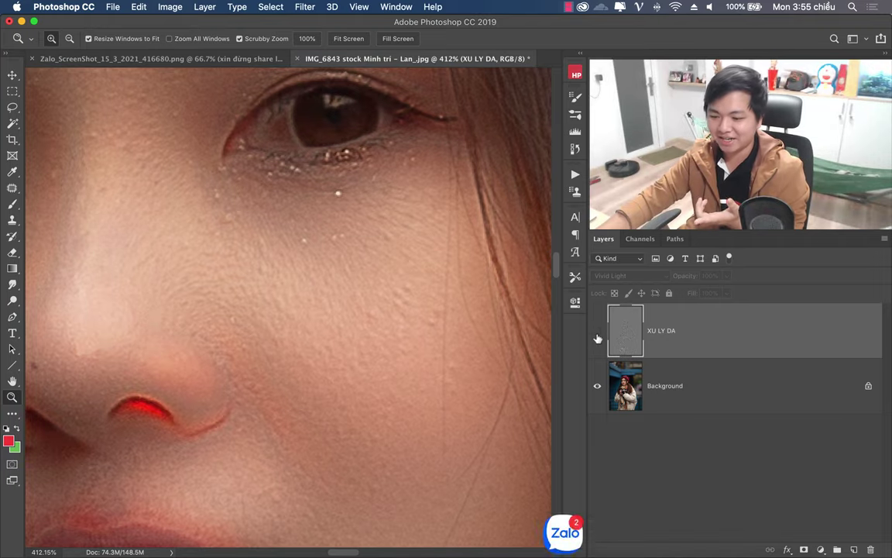
click(597, 338)
click(597, 338)
Step: Zoom in under the eye to compare the smoothing, then zoom out to the whole face
drag(313, 275, 553, 312)
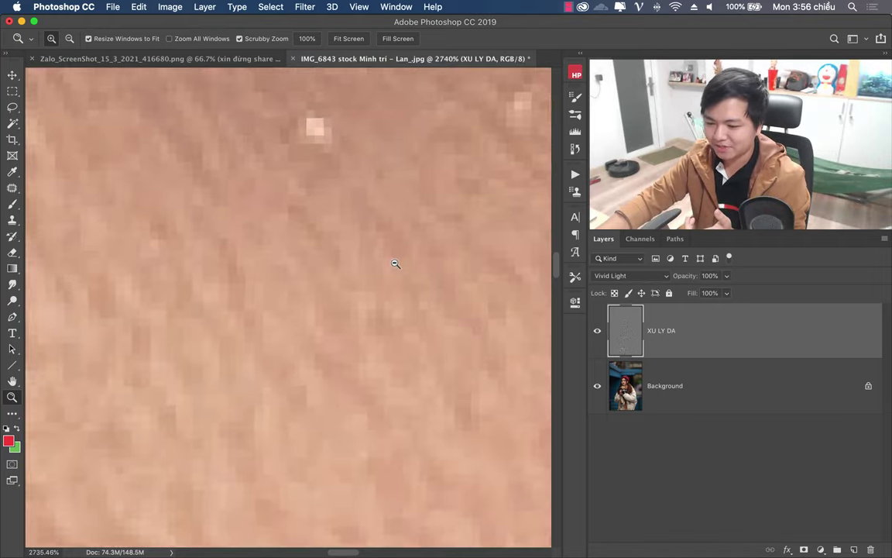
click(597, 335)
click(597, 334)
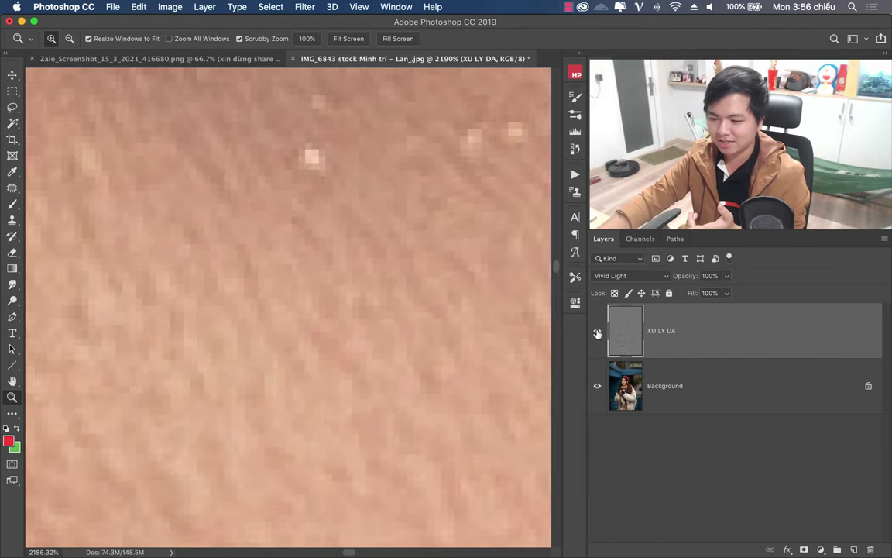
click(597, 335)
click(597, 334)
click(597, 333)
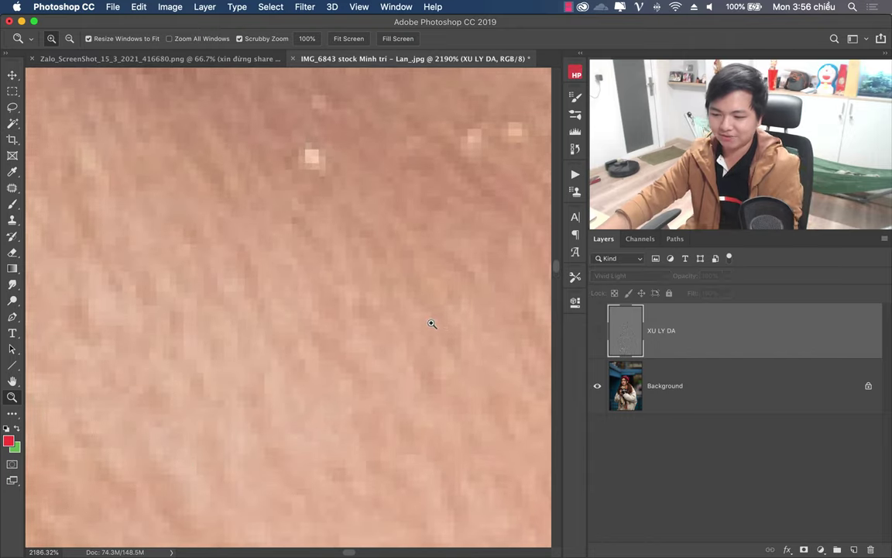
click(598, 333)
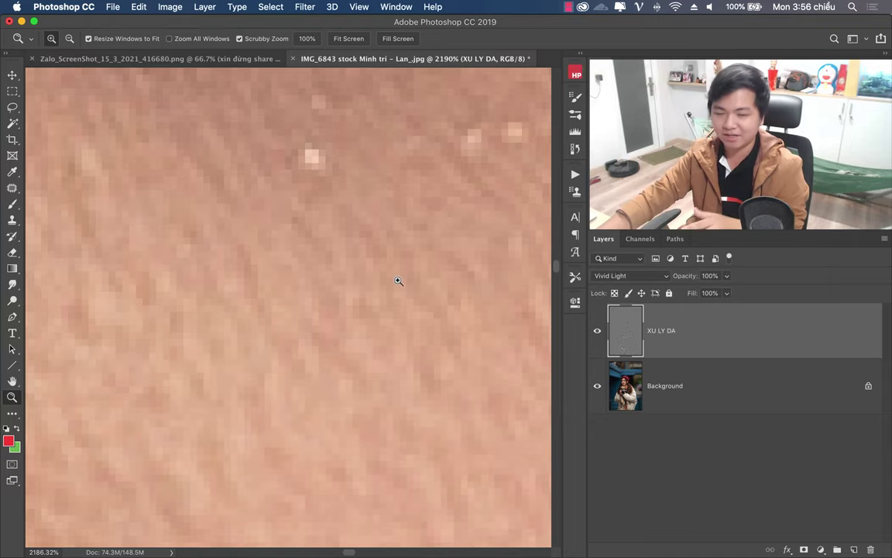
drag(390, 268, 317, 300)
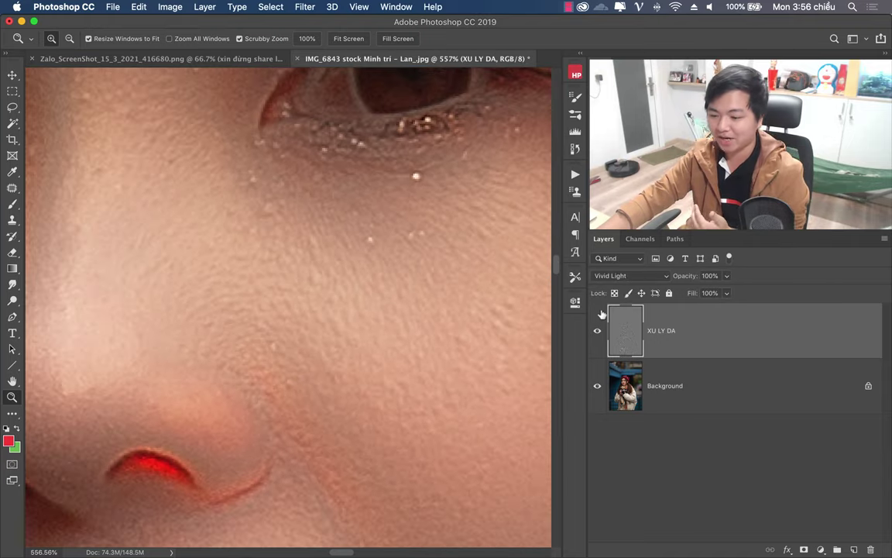
mouse_move(359, 247)
mouse_down()
mouse_move(303, 278)
mouse_move(285, 272)
mouse_move(299, 289)
mouse_up()
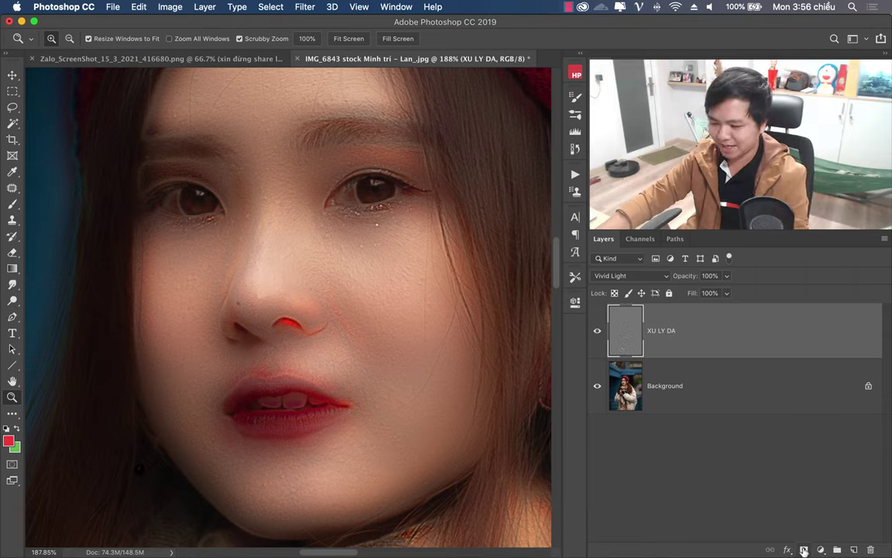
Step: Add a layer mask to XU LY DA, invert it to black, and quit the Zalo app
click(804, 549)
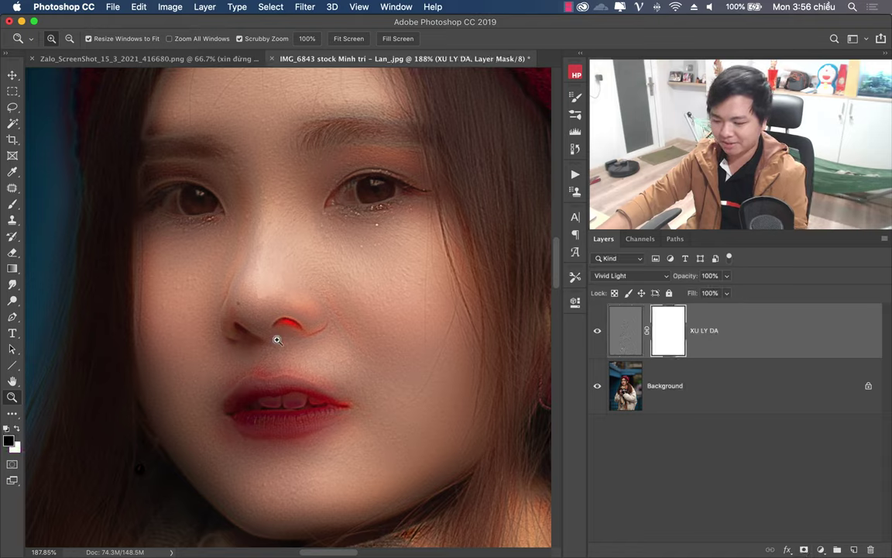
key(super+i)
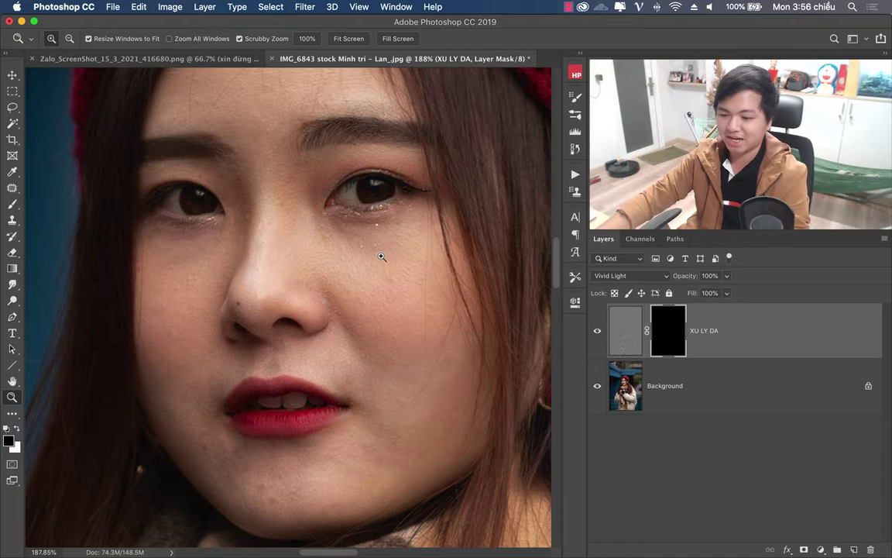
click(13, 203)
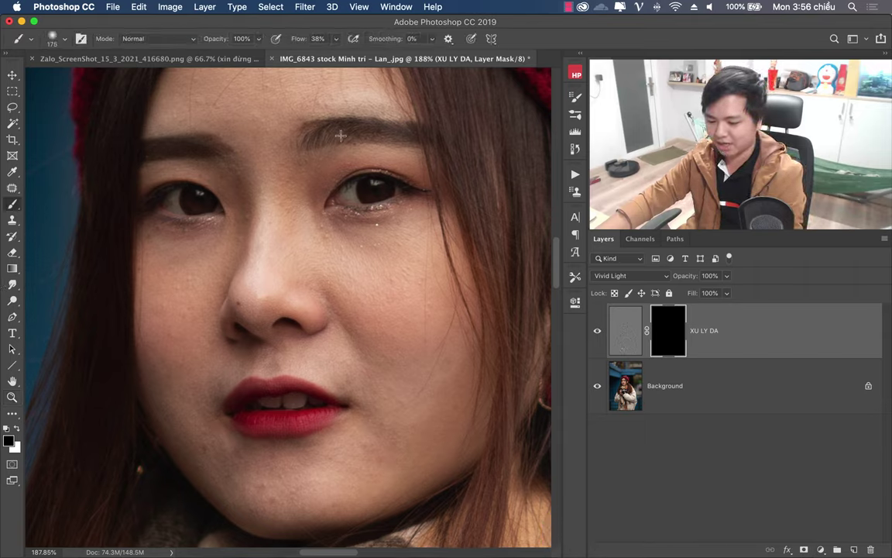
right_click(564, 530)
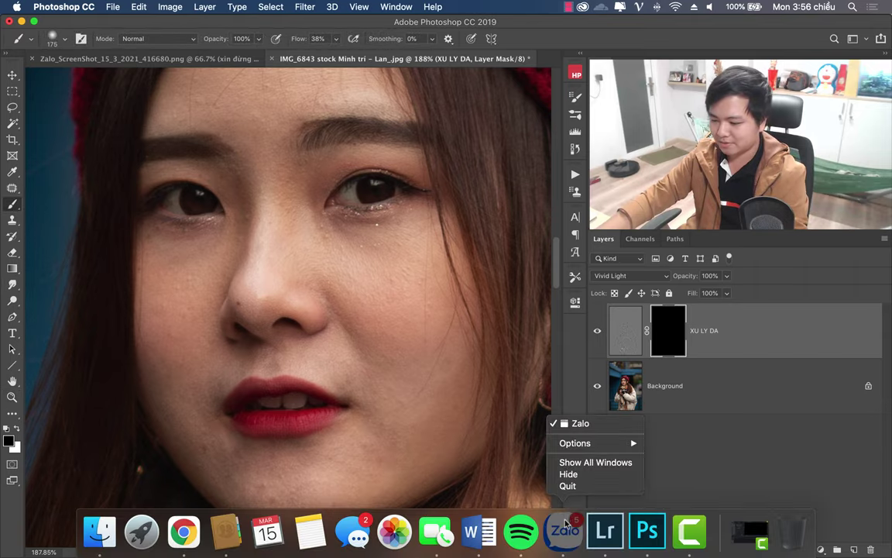
click(568, 486)
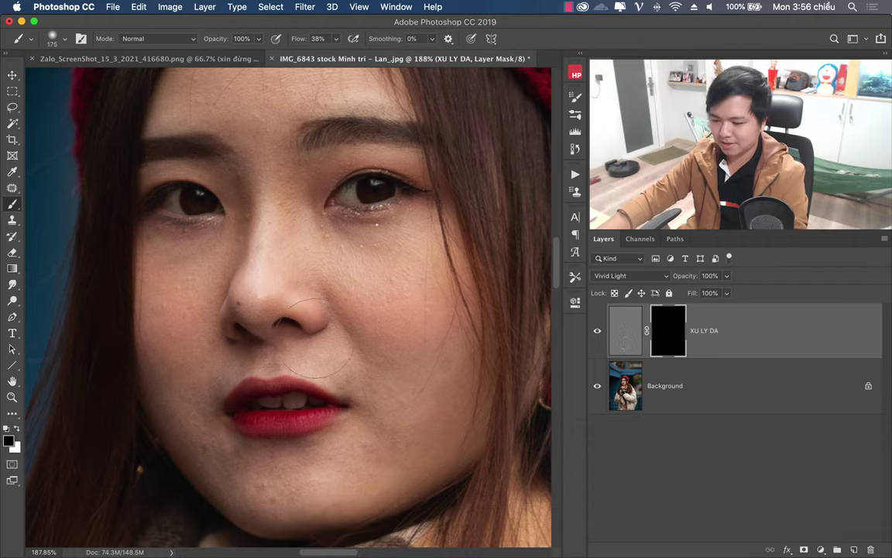
Step: Set the brush size to 125 px with white as the painting colour
key(bracketleft)
key(bracketleft)
key(bracketleft)
key(bracketleft)
key(bracketright)
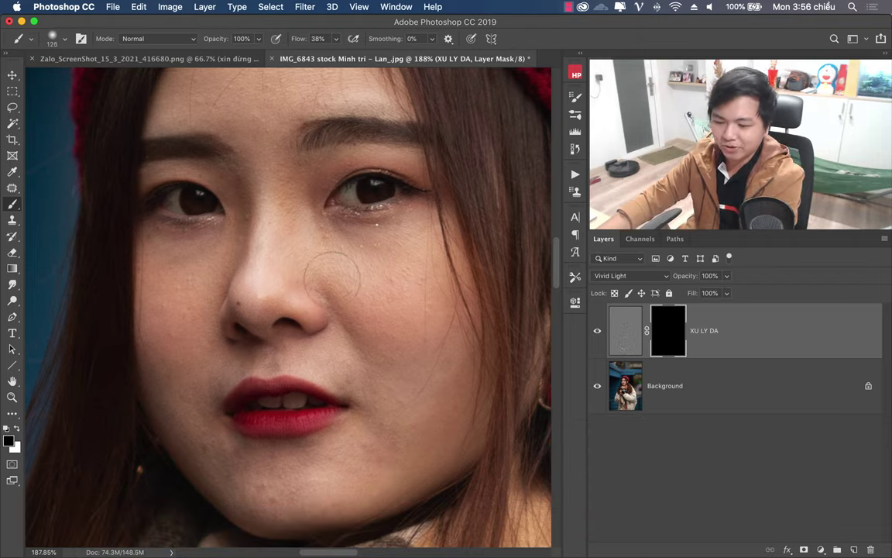
key(bracketright)
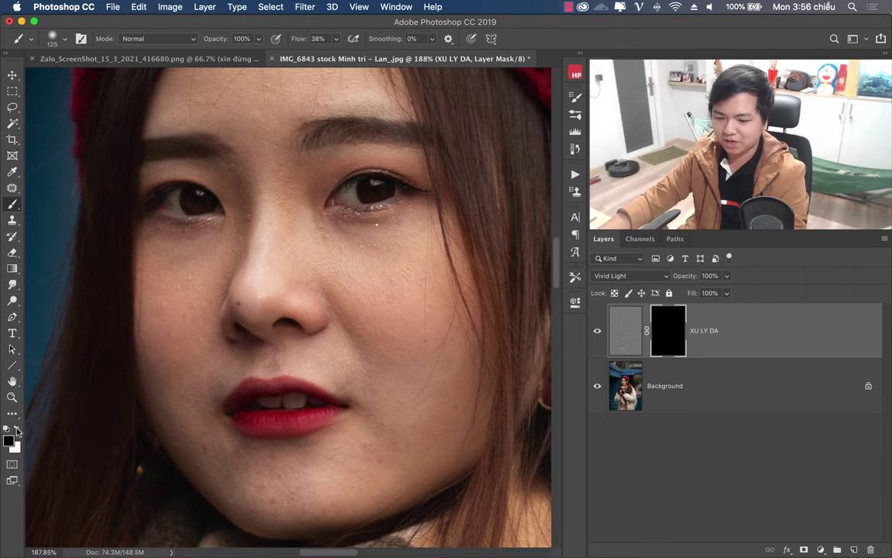
key(x)
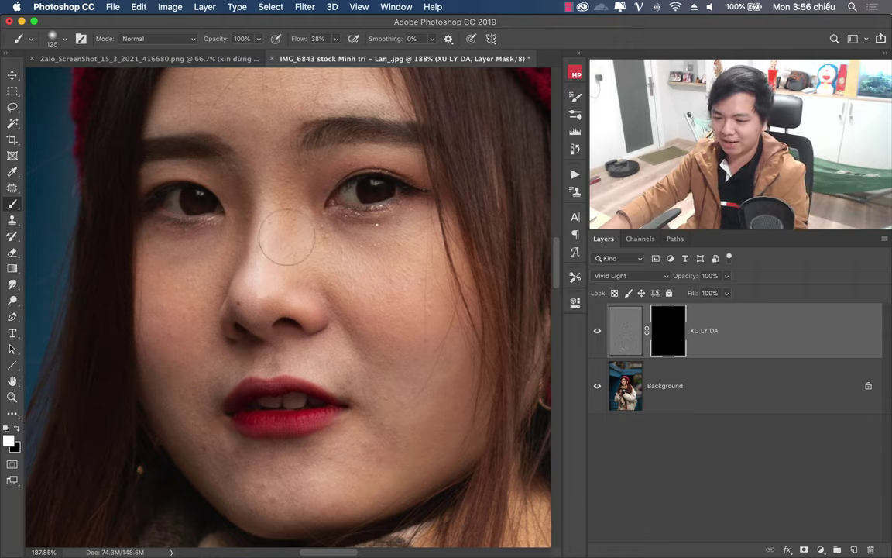
Step: Paint white on the mask over the cheek and nose with 34% brush flow
click(397, 289)
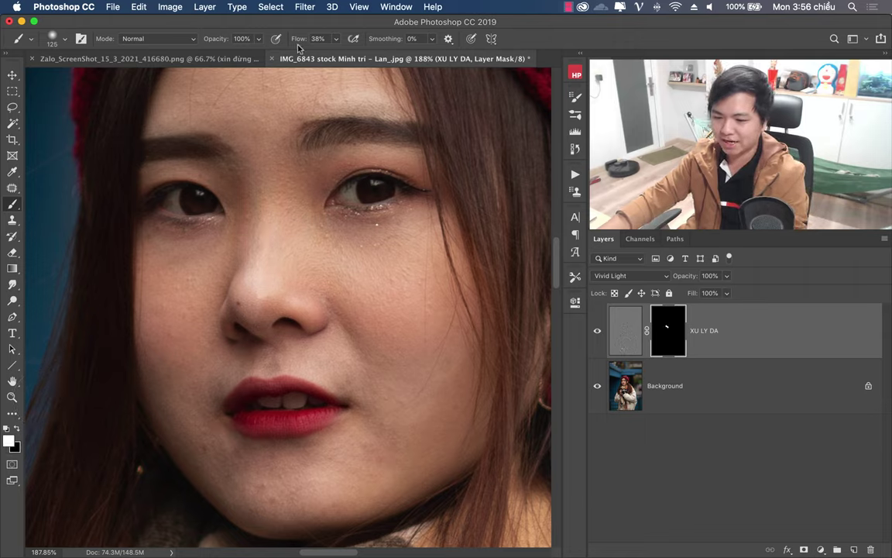
drag(300, 41, 297, 43)
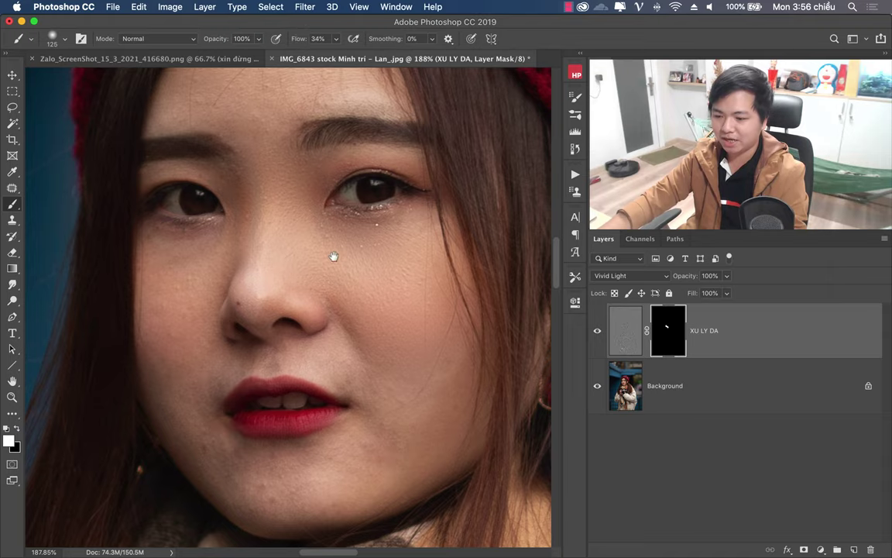
drag(335, 258, 352, 374)
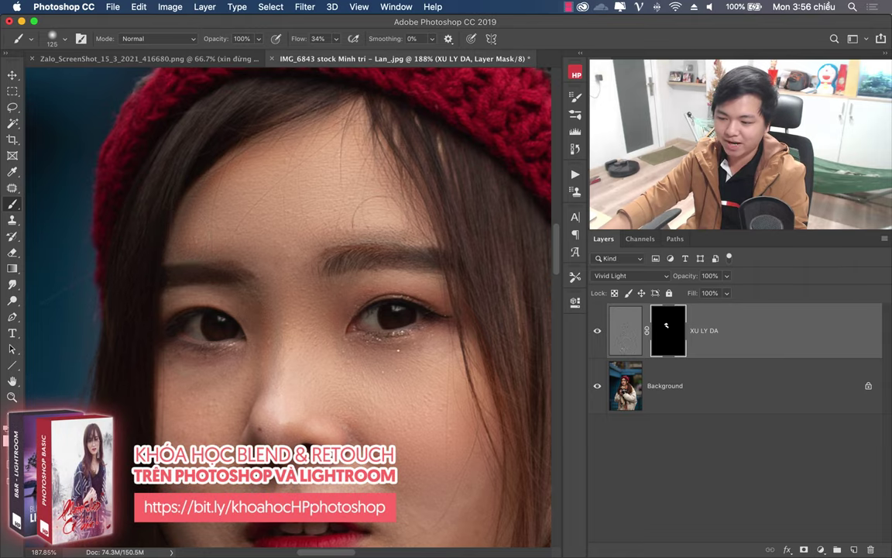
drag(309, 263, 318, 108)
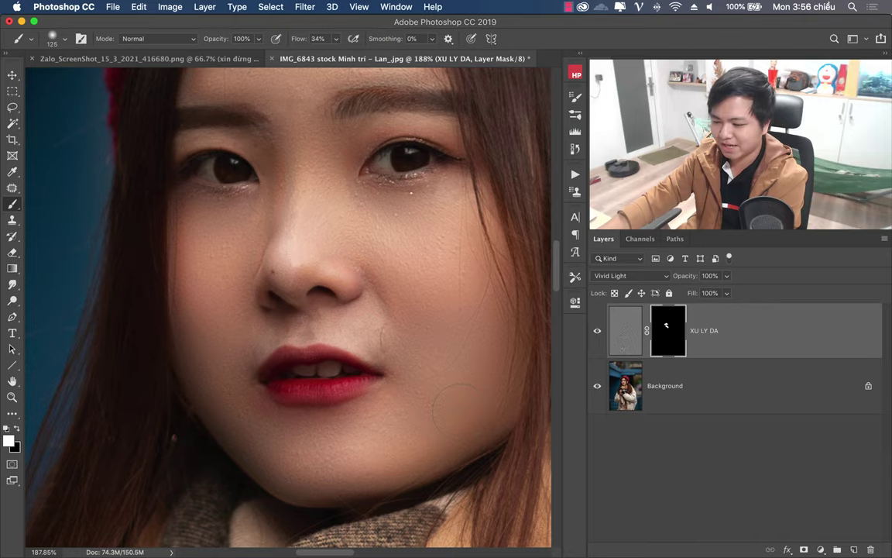
click(322, 292)
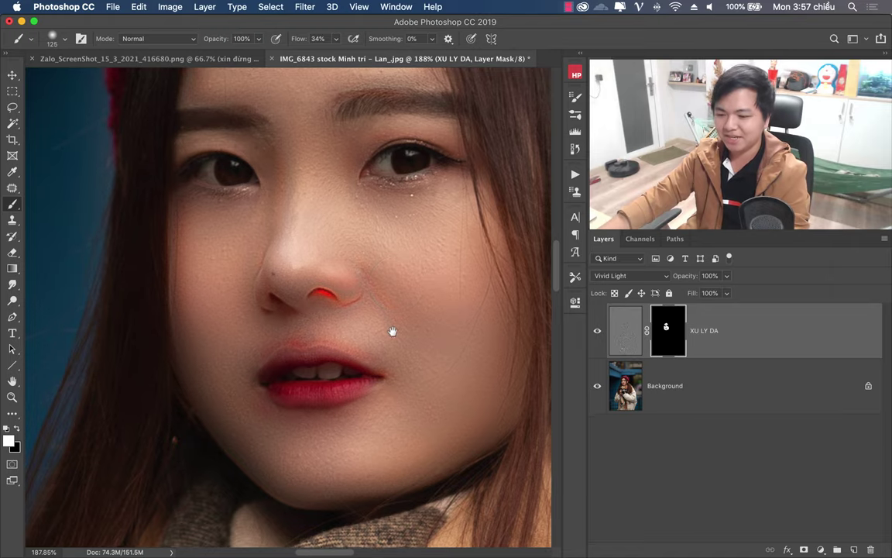
drag(392, 329, 403, 375)
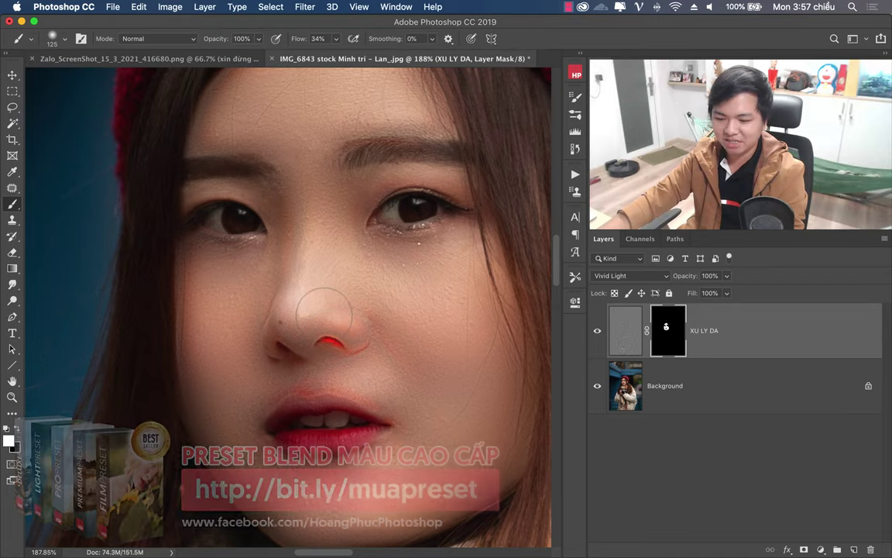
Step: Switch the painting colour to black and resize the brush to 175 px
key(x)
key(x)
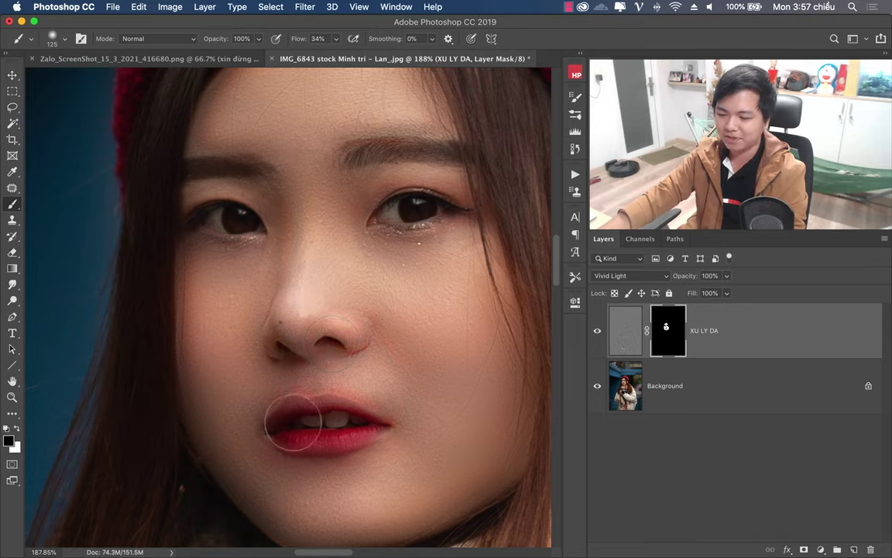
key(bracketright)
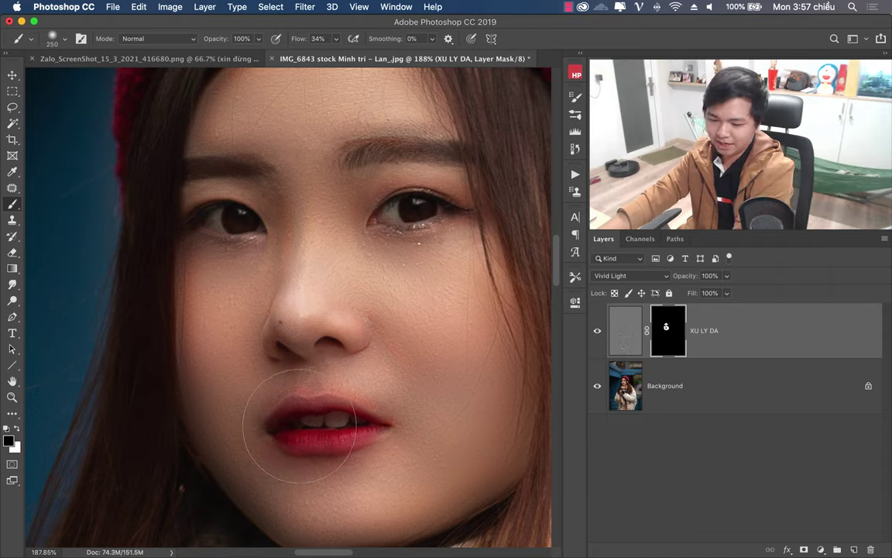
key(bracketright)
key(bracketright)
key(bracketright)
key(bracketleft)
key(bracketleft)
key(bracketleft)
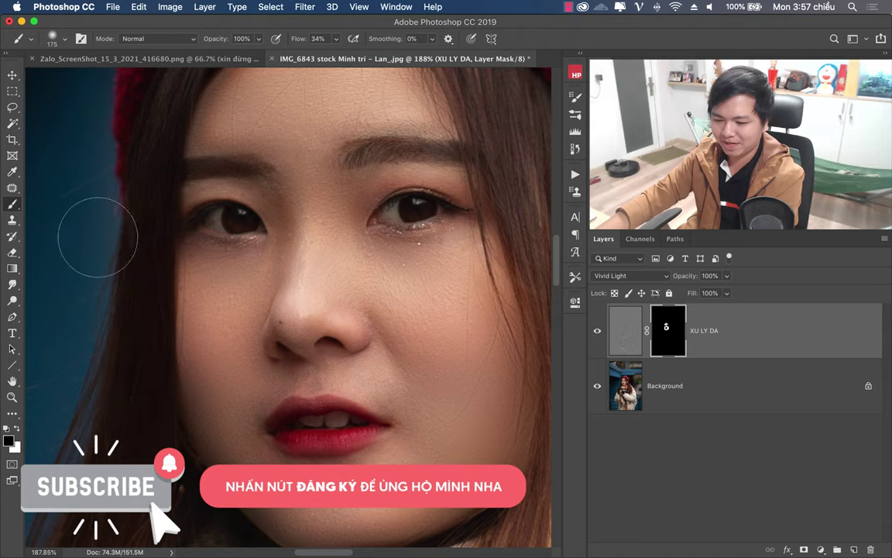
scroll(298, 125, up, 5)
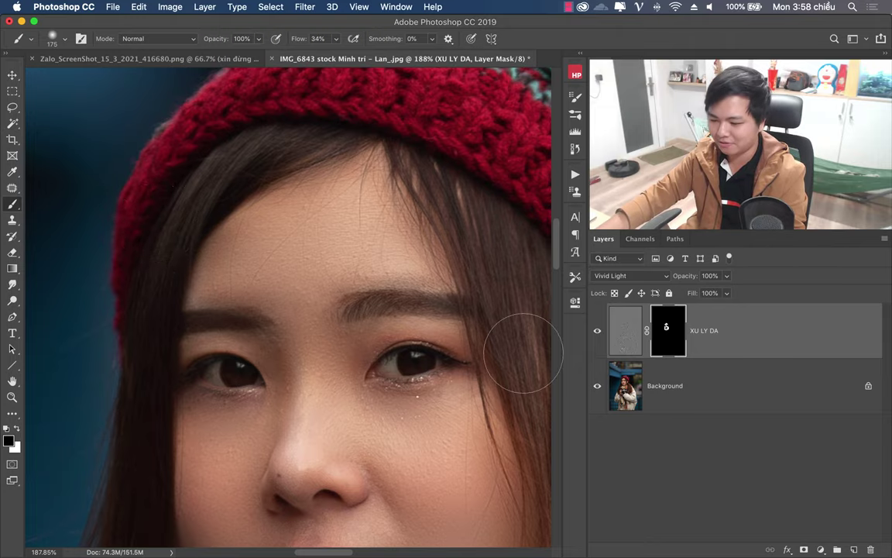
Step: Zoom to the face, drop XU LY DA's opacity to 74%, and toggle it to compare
key(z)
mouse_move(404, 255)
mouse_down()
mouse_move(359, 247)
mouse_move(398, 275)
mouse_up()
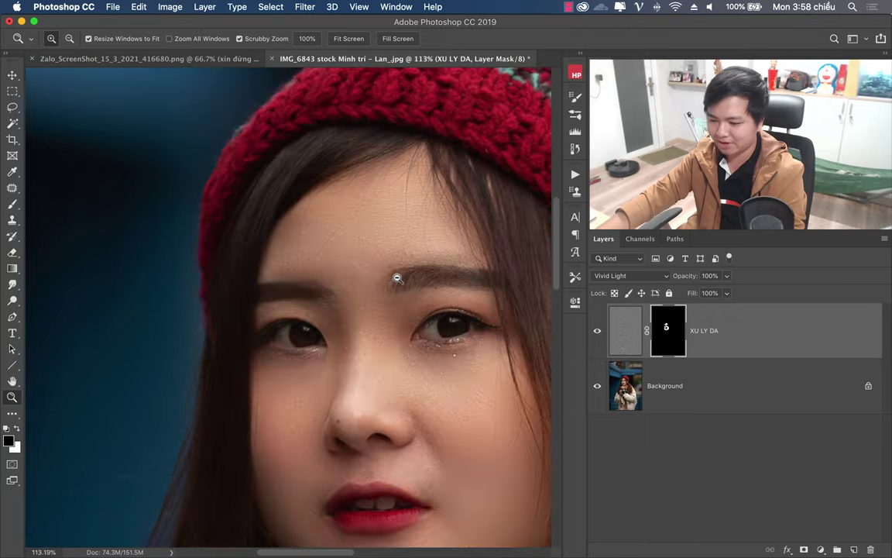
drag(427, 360, 324, 323)
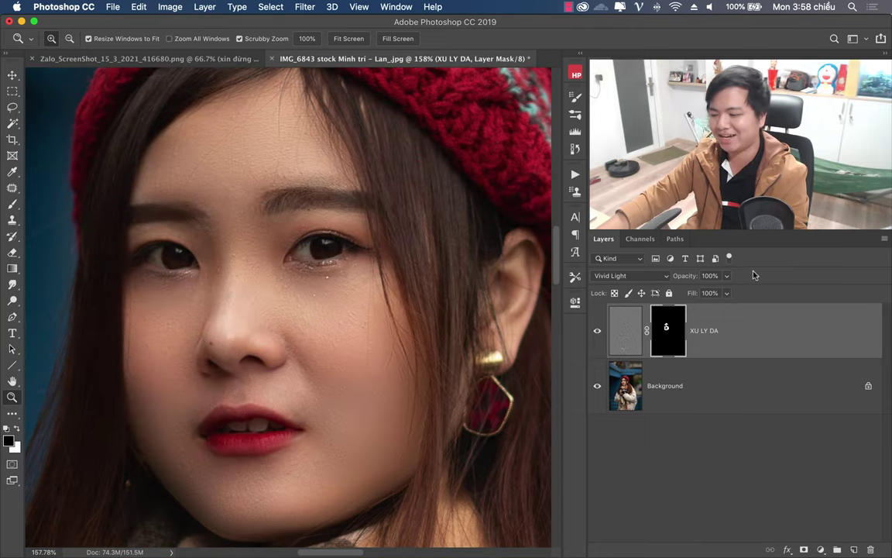
drag(685, 276, 656, 293)
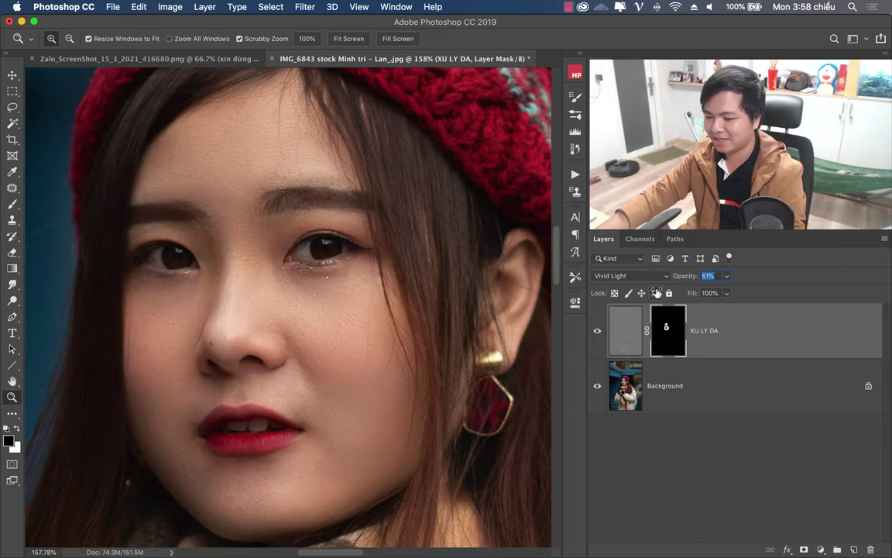
click(597, 331)
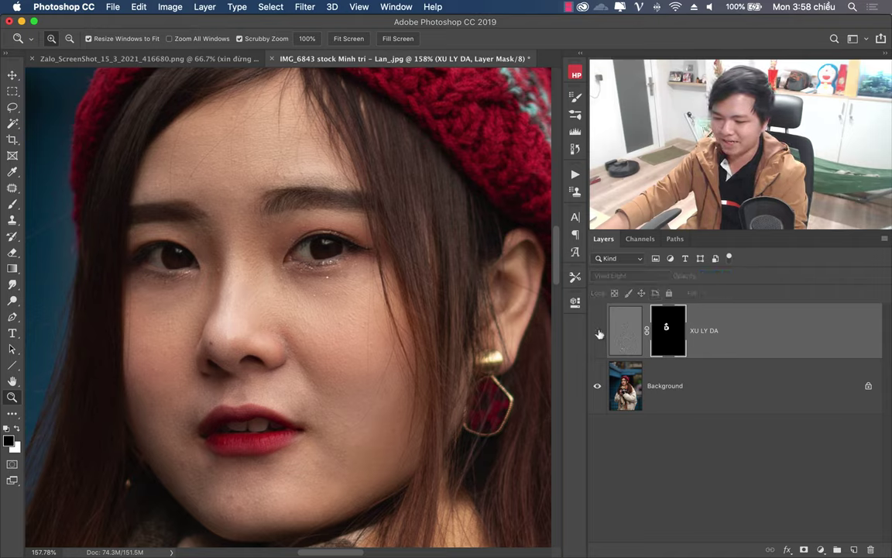
click(597, 330)
click(597, 331)
click(597, 331)
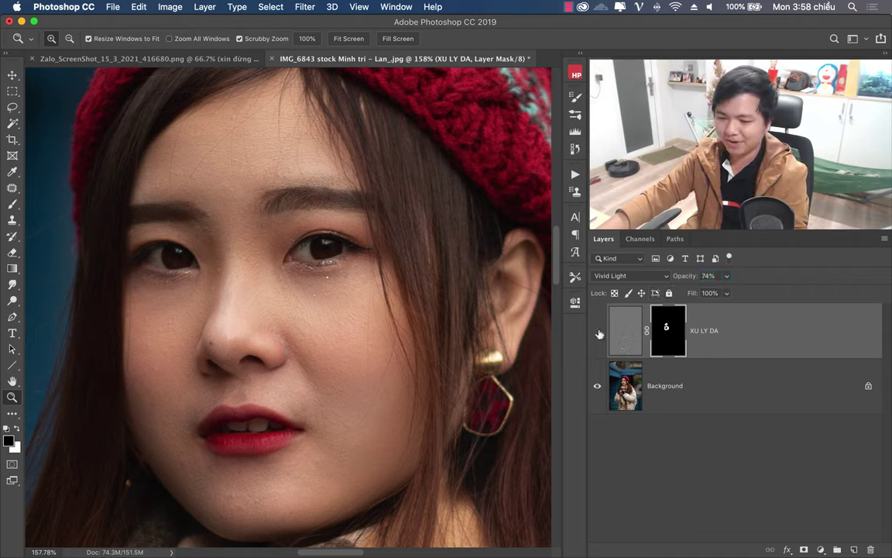
click(597, 331)
click(597, 331)
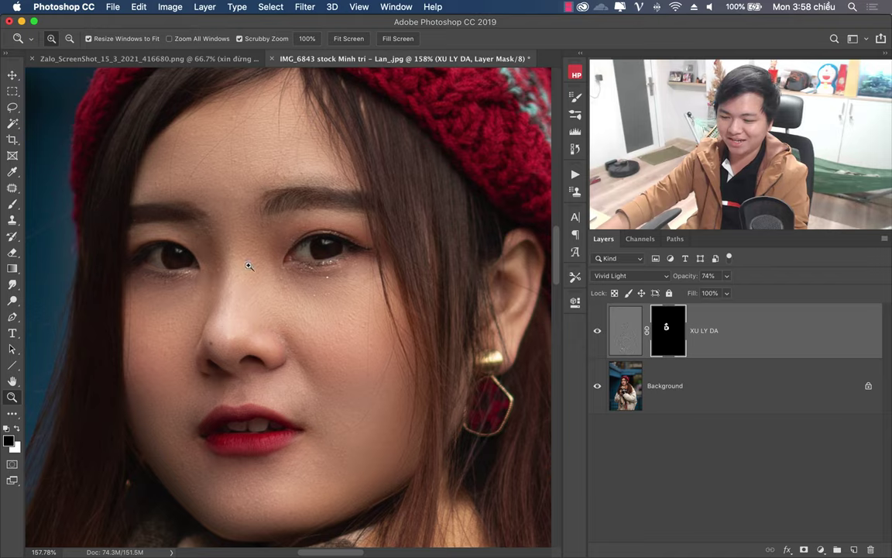